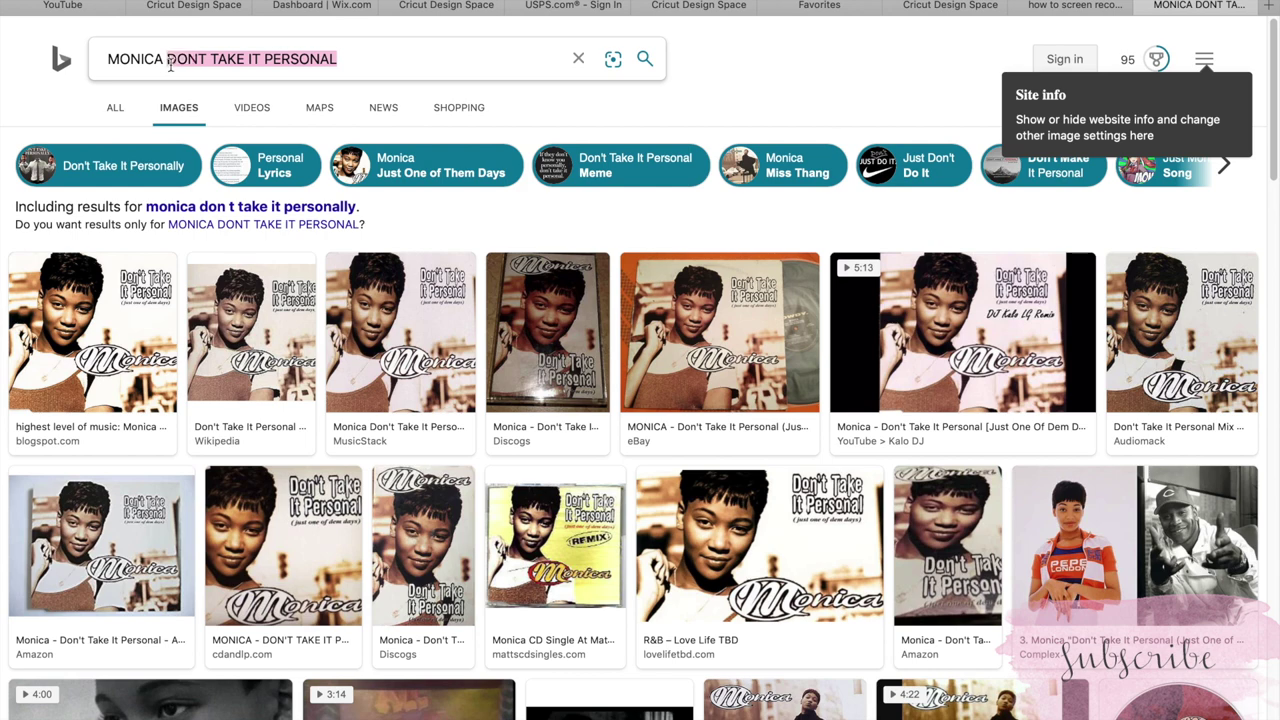
# Search Bing images for "monica miss thang album" and open the wide cover photo with the Monica logo.
pyautogui.write('MISS T')
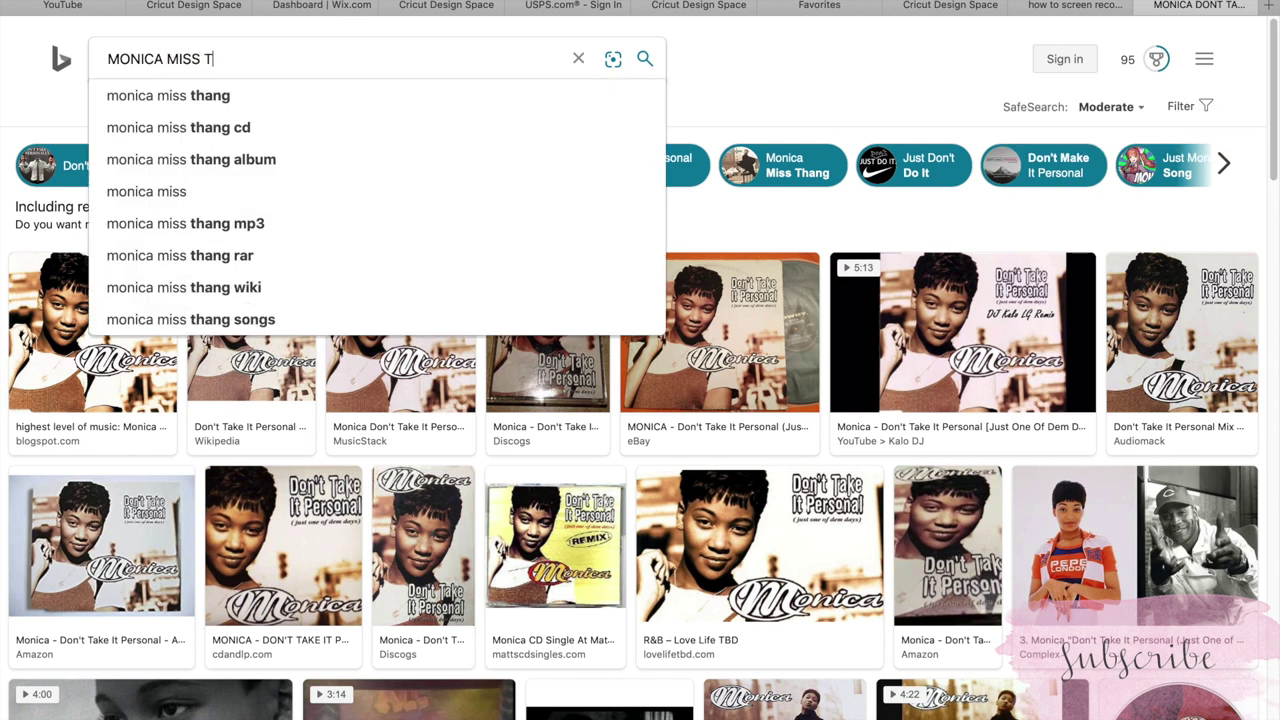
pyautogui.click(215, 159)
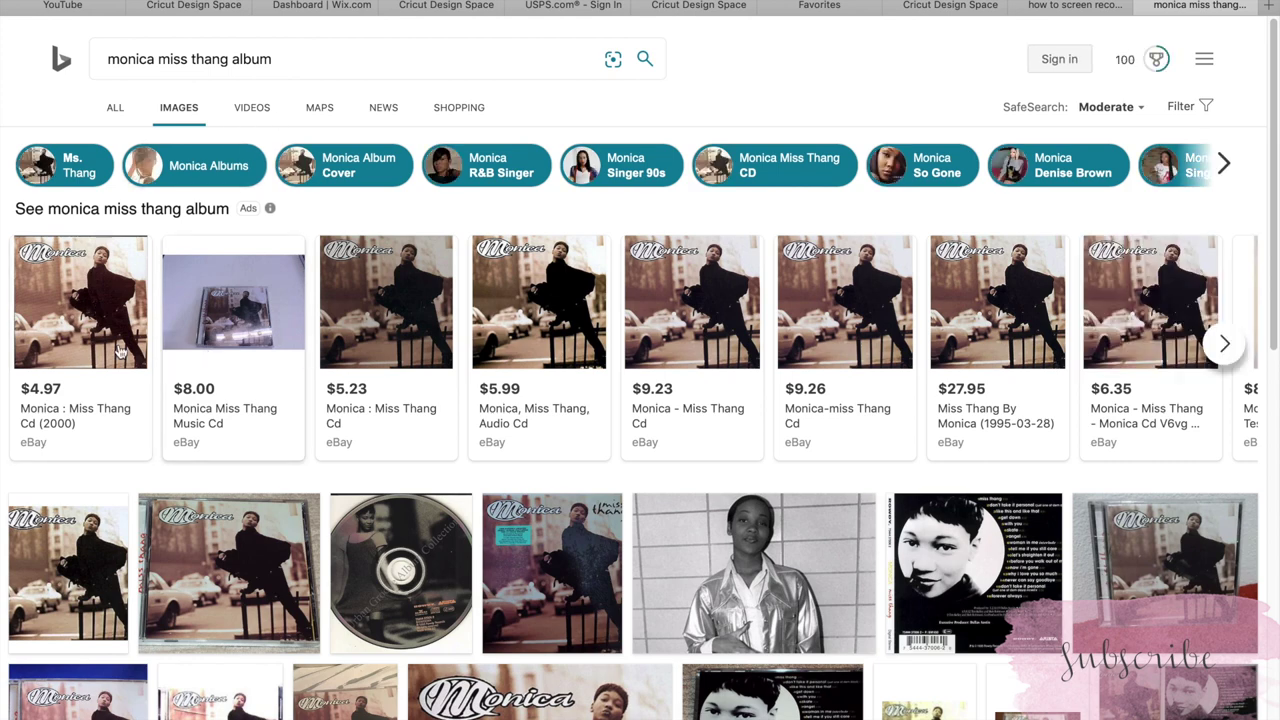
pyautogui.scroll(-5, 95, 330)
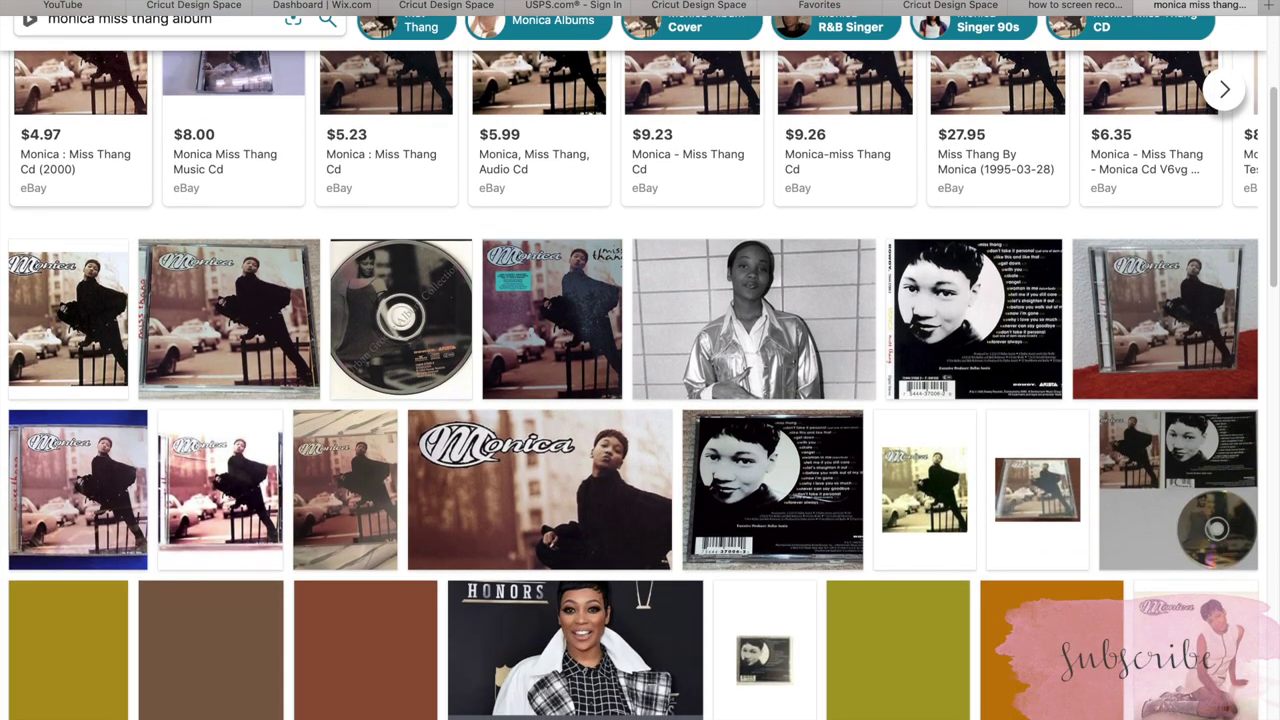
pyautogui.scroll(3, 457, 569)
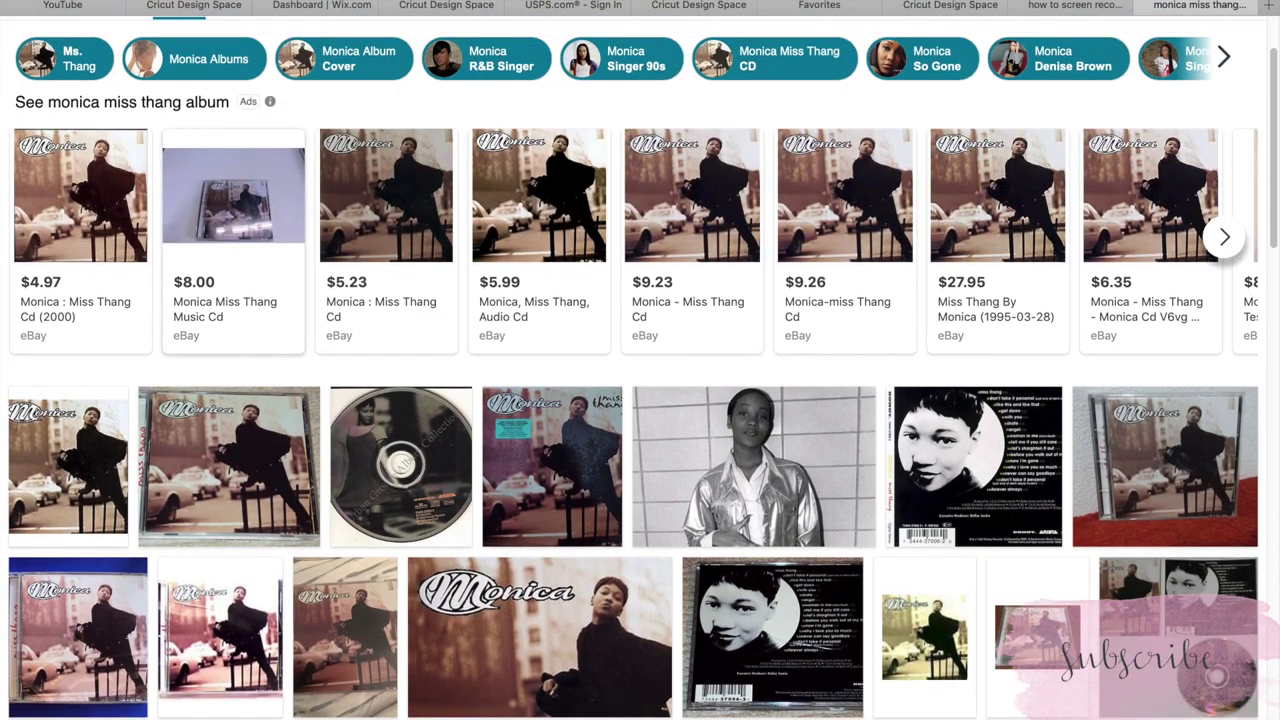
pyautogui.click(549, 636)
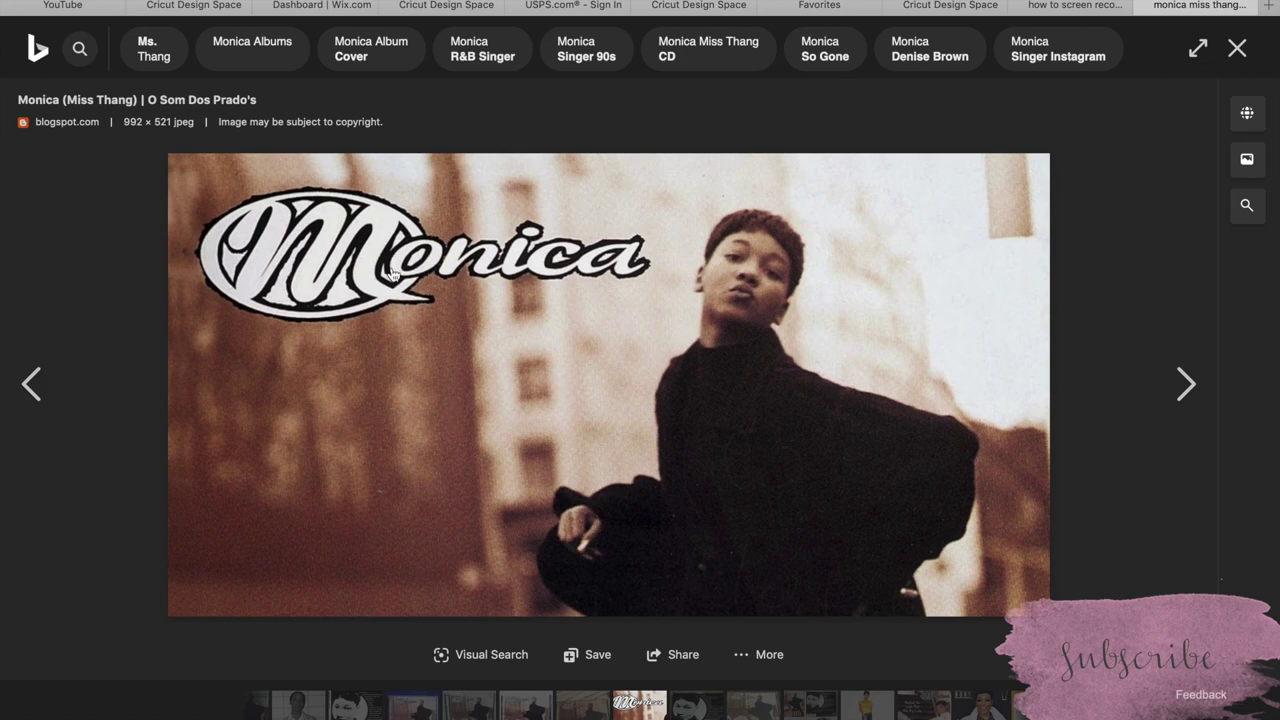
# Capture a screenshot of the whole screen and another of just the enlarged Monica cover picture.
pyautogui.press('super+shift+3')
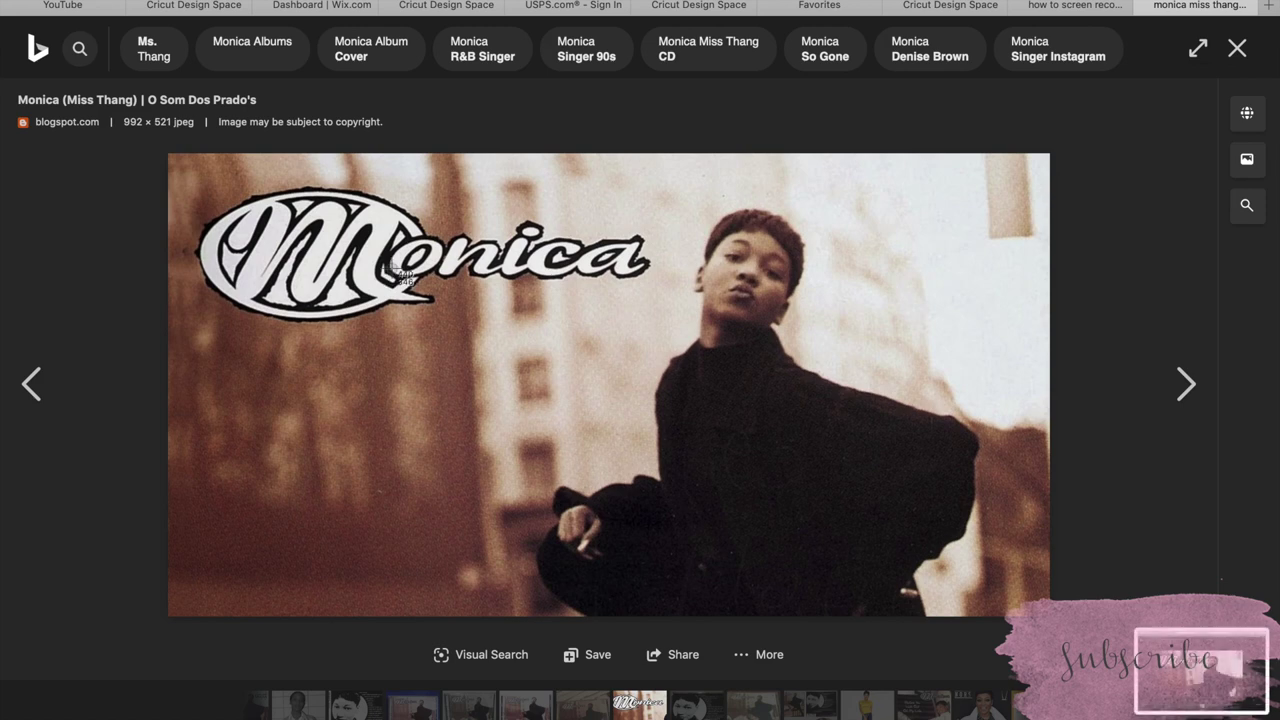
pyautogui.press('super+shift+4')
pyautogui.moveTo(168, 154); pyautogui.dragTo(1016, 614)
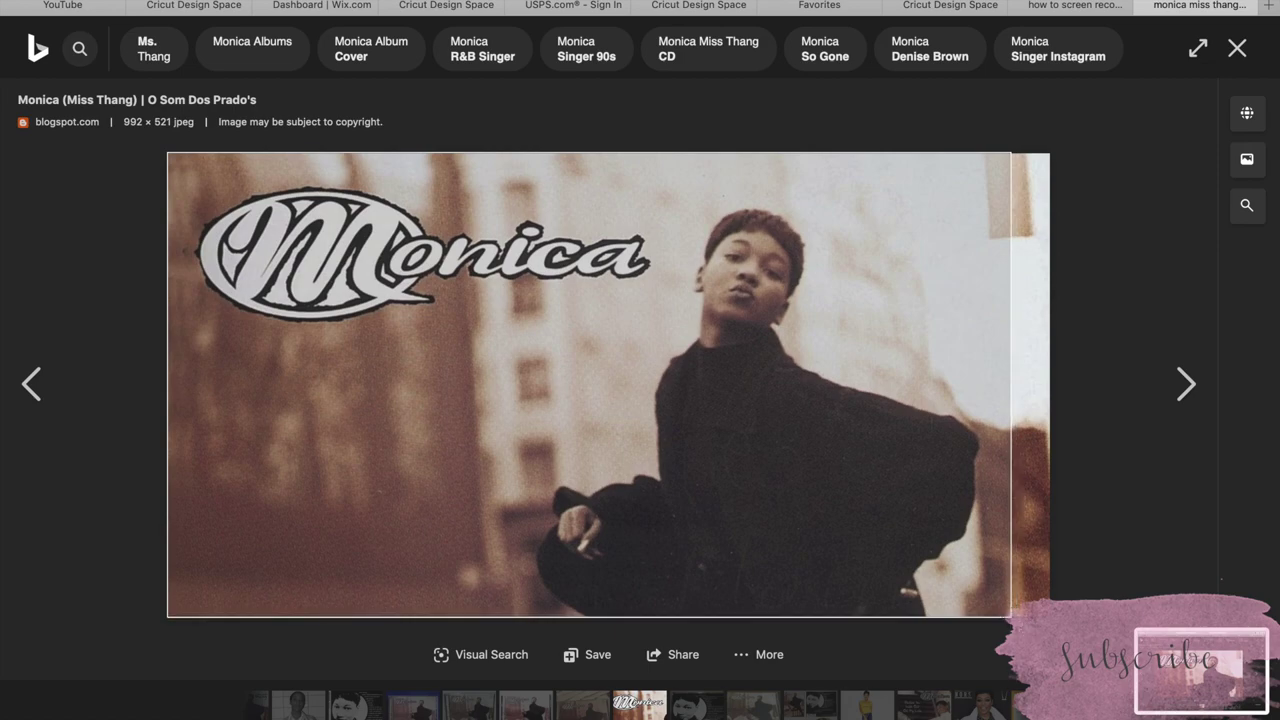
# Switch to Cricut Design Space and upload the cropped cover picture, Screen Shot 2020-07-22 at 3.46.00 PM, as an image.
pyautogui.click(967, 23)
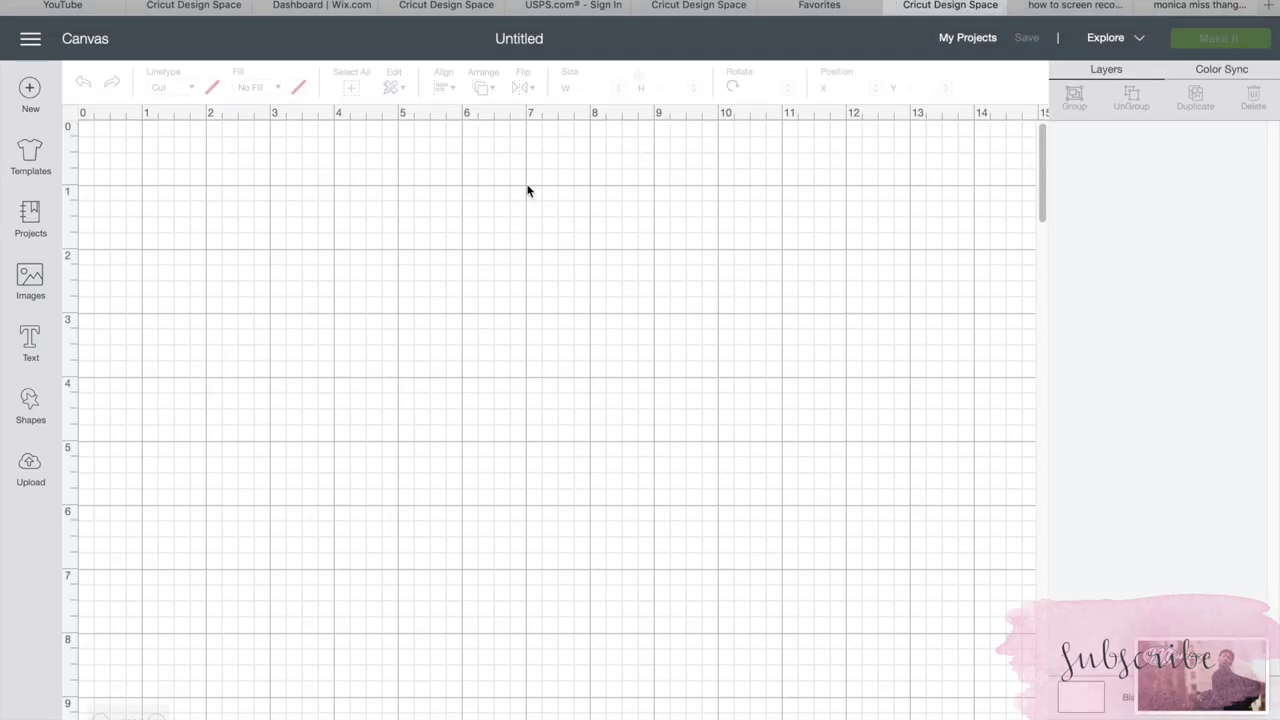
pyautogui.click(31, 466)
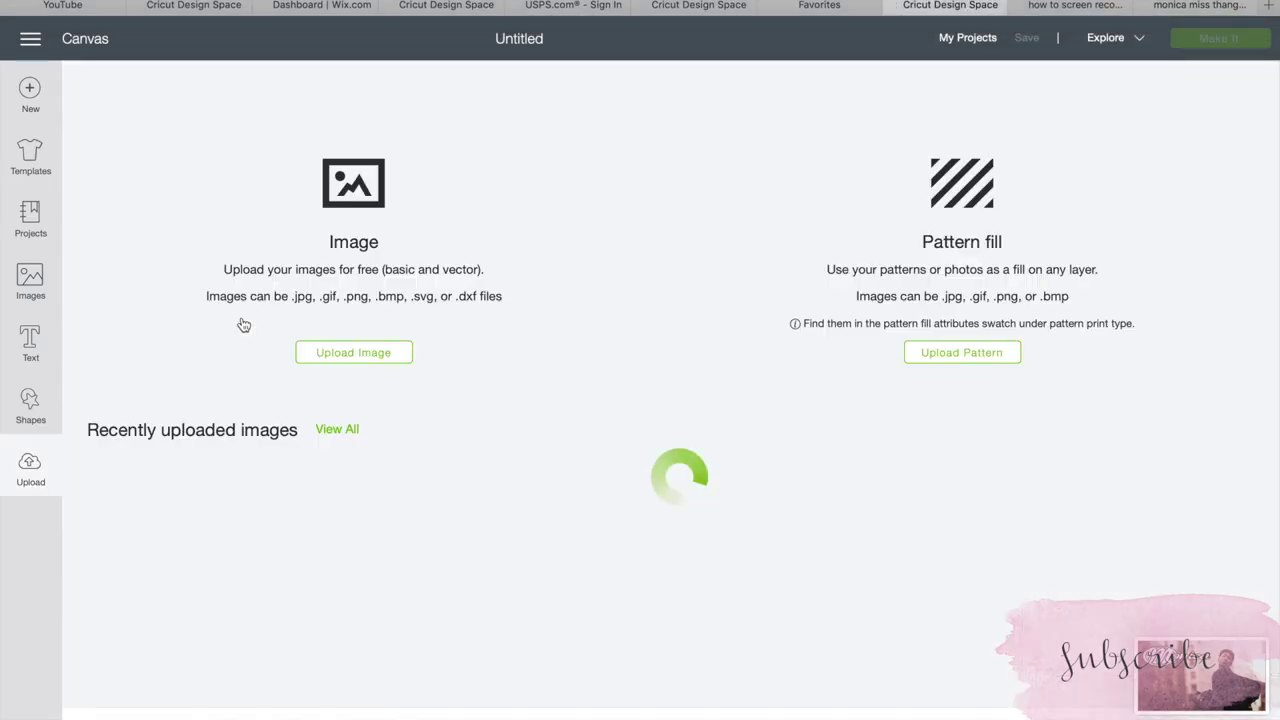
pyautogui.click(371, 359)
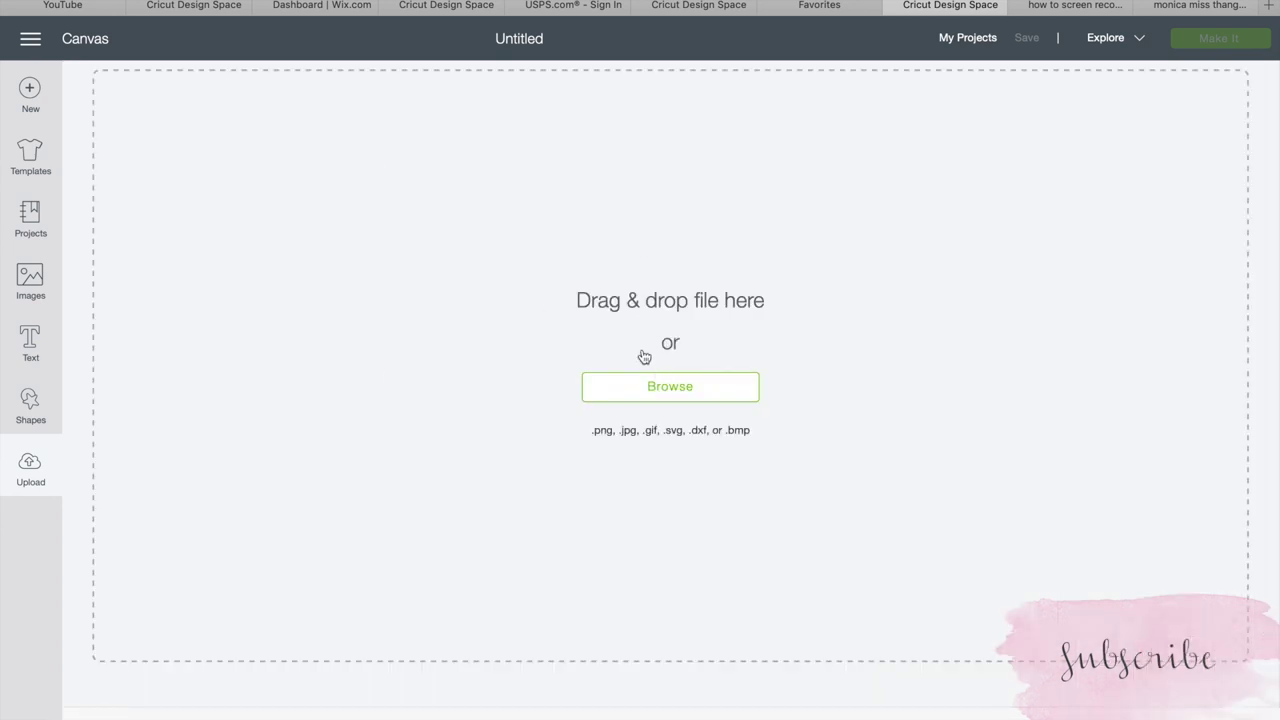
pyautogui.click(660, 388)
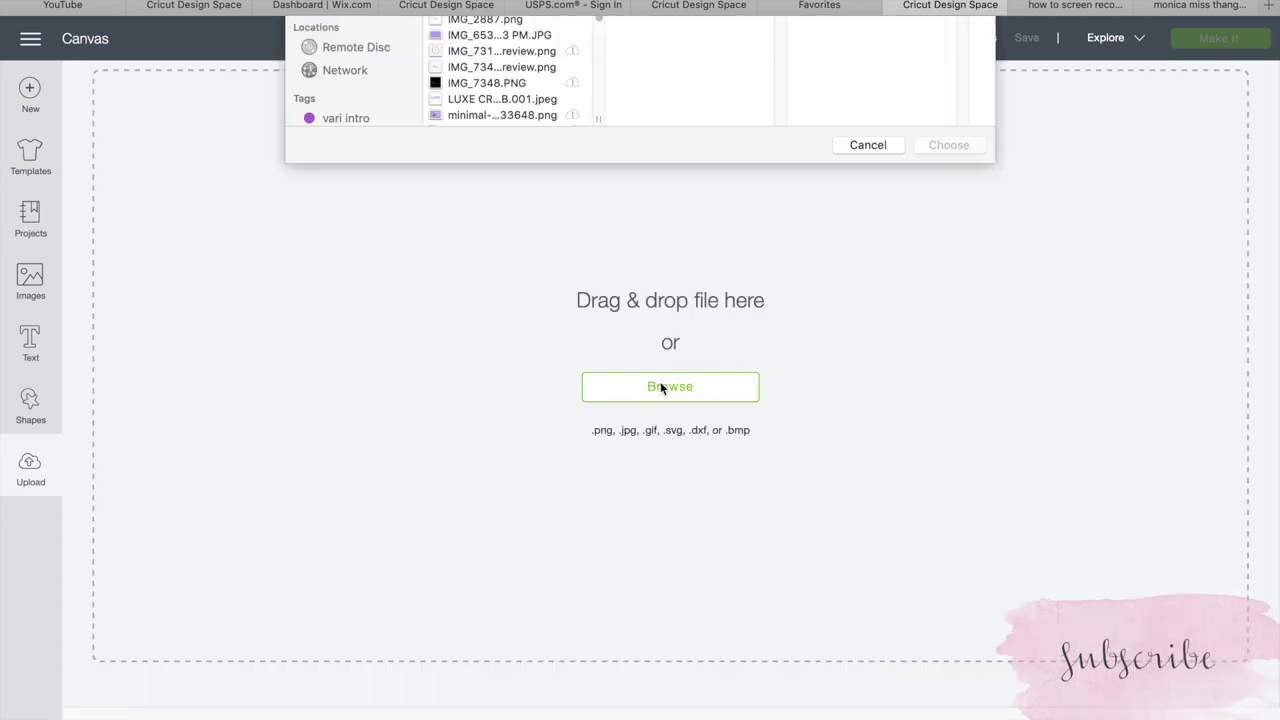
pyautogui.moveTo(599, 206); pyautogui.dragTo(597, 383)
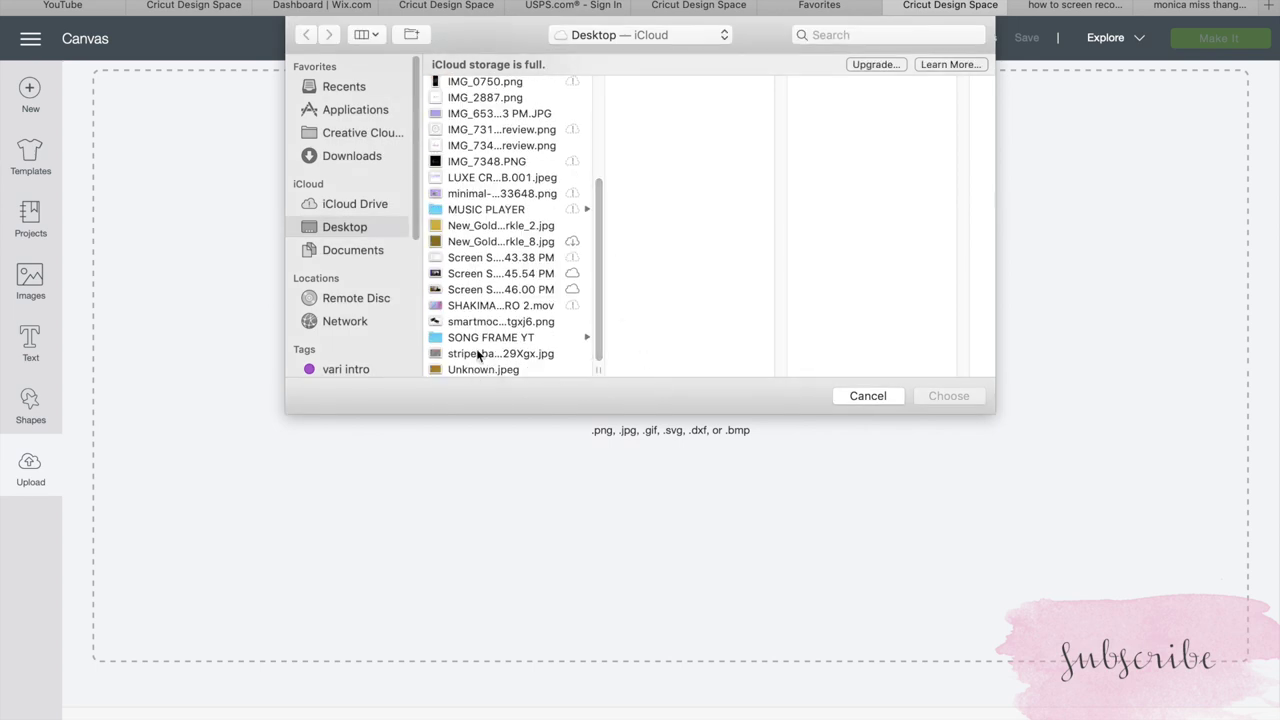
pyautogui.click(496, 276)
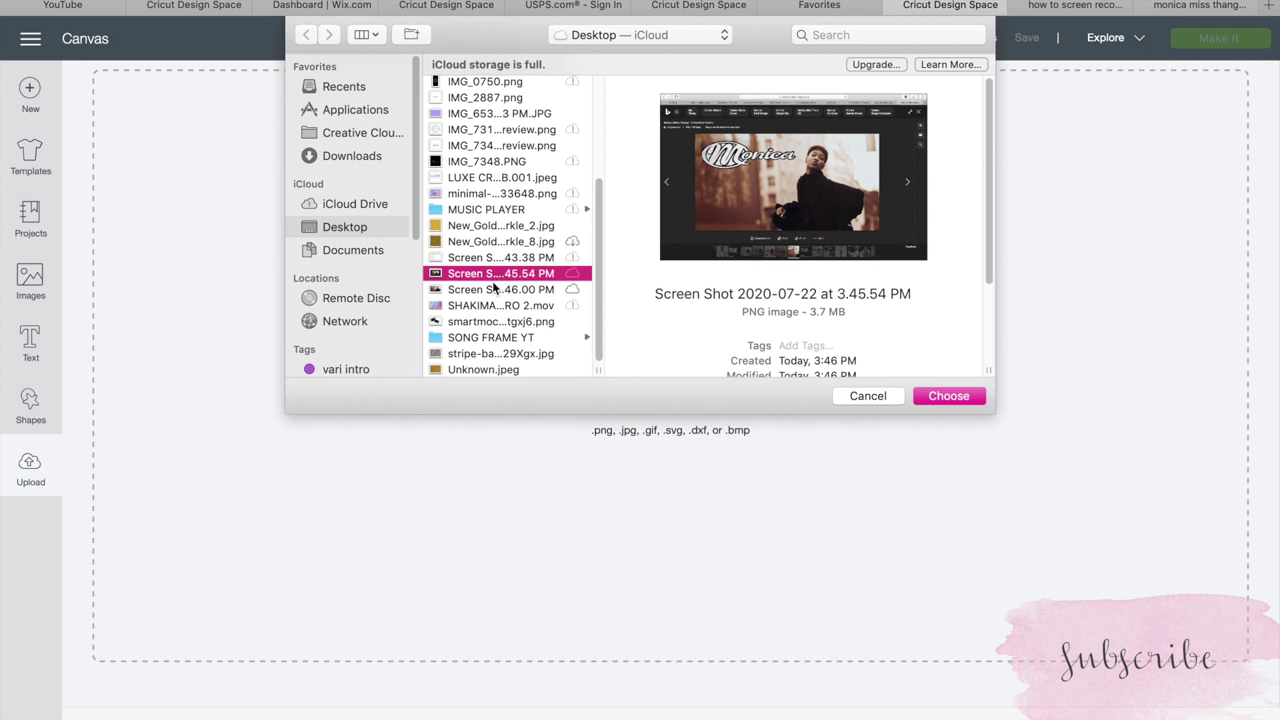
pyautogui.click(492, 290)
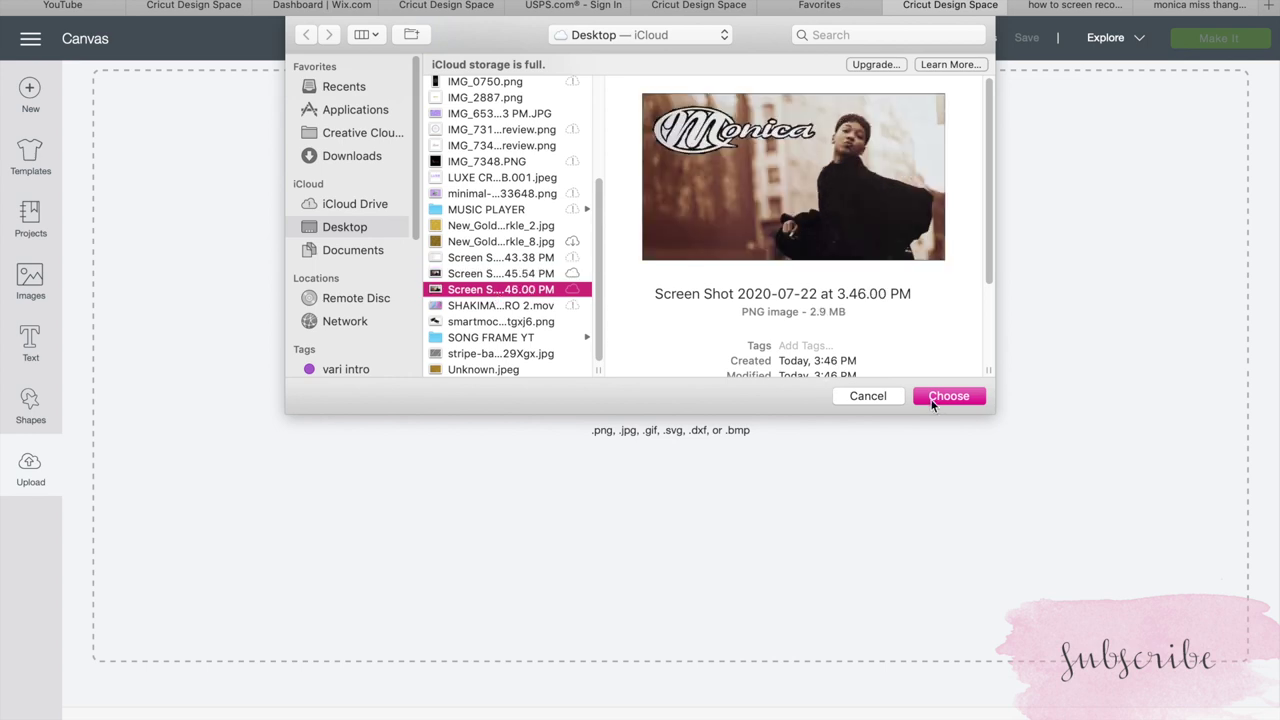
pyautogui.click(948, 396)
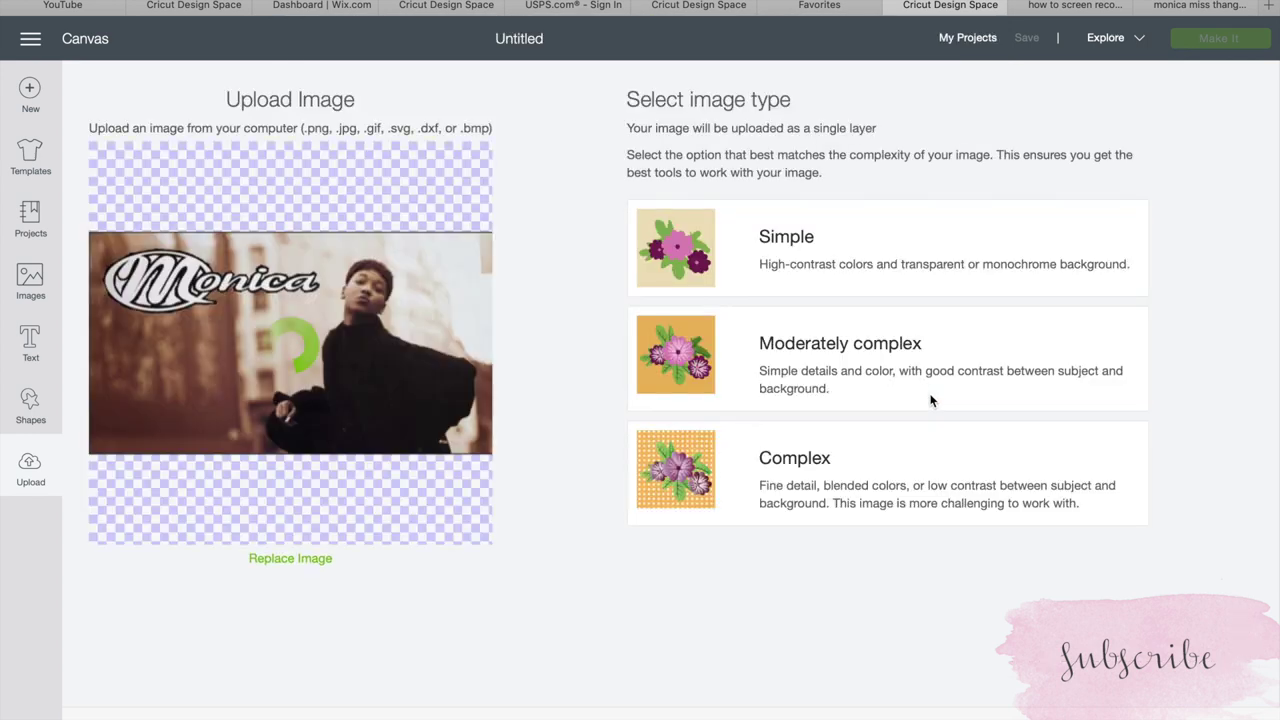
# Classify the uploaded image as Complex and continue to the select-and-erase editor.
pyautogui.click(852, 501)
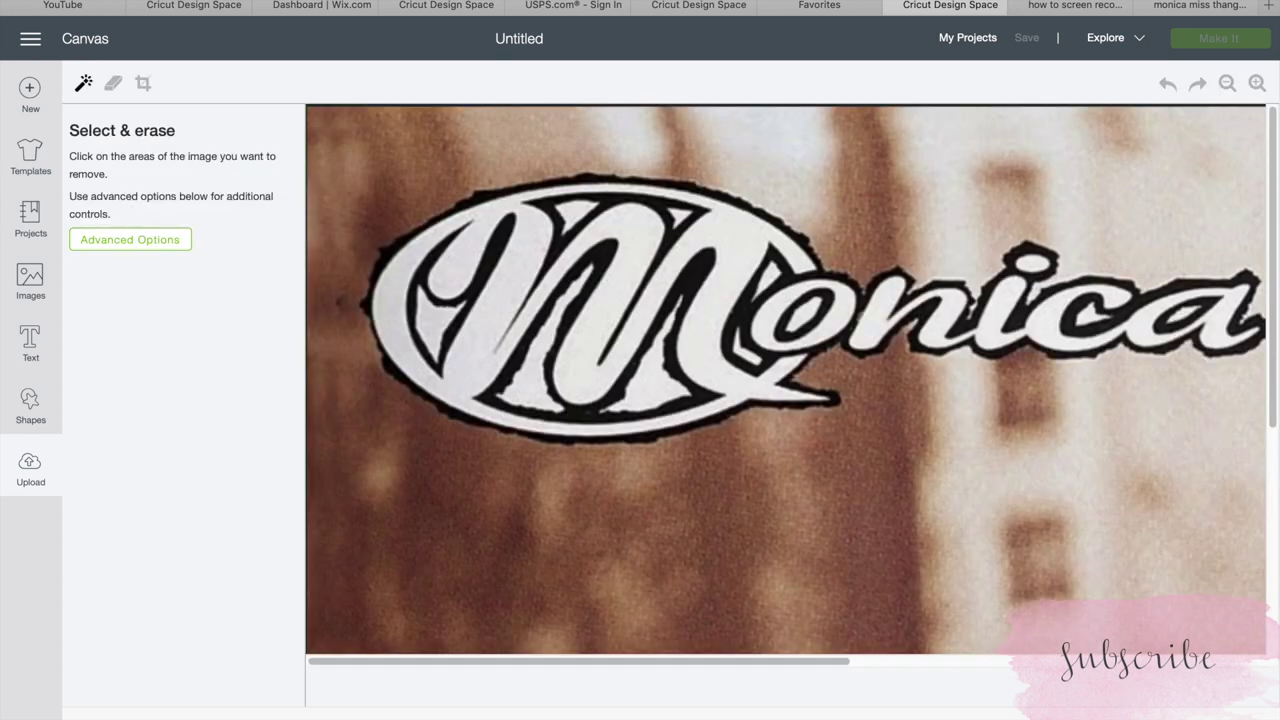
pyautogui.click(1227, 83)
pyautogui.click(1227, 83)
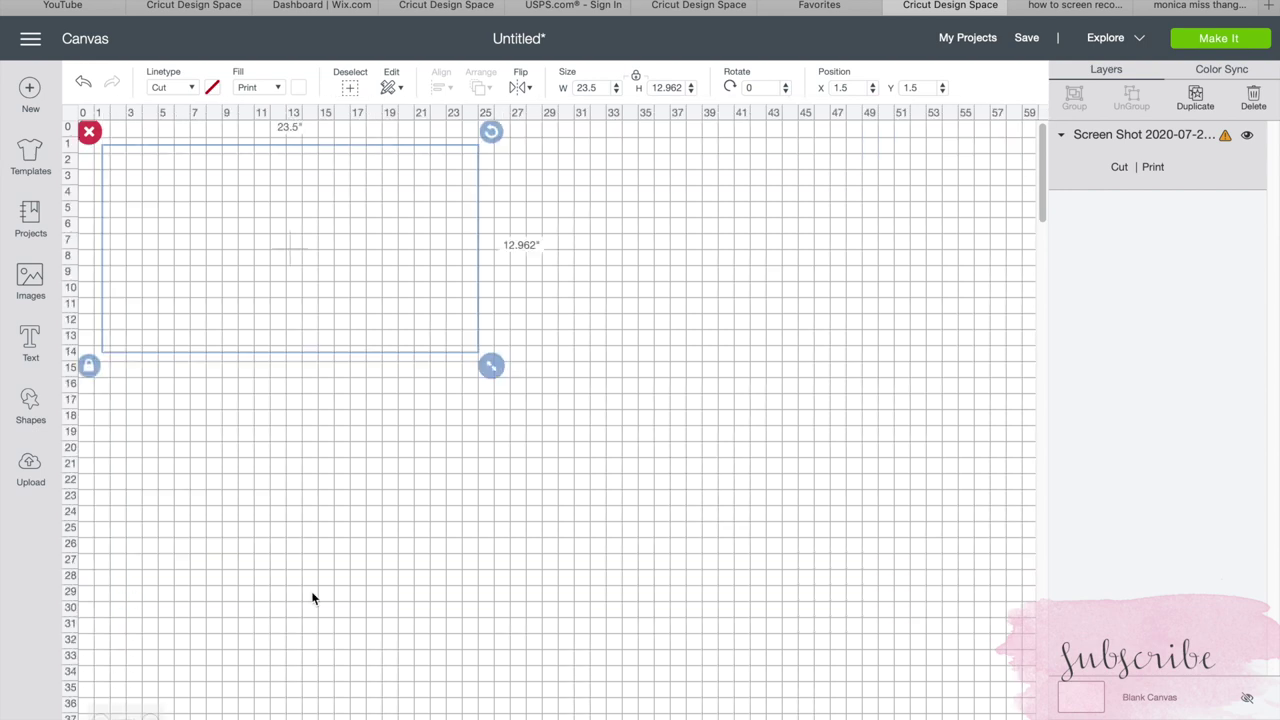
# Unlock the image's proportions and shrink it to about 11.4 by 9.3 inches, returning to the canvas from the stray shopping page.
pyautogui.click(373, 248)
pyautogui.click(277, 228)
pyautogui.click(89, 366)
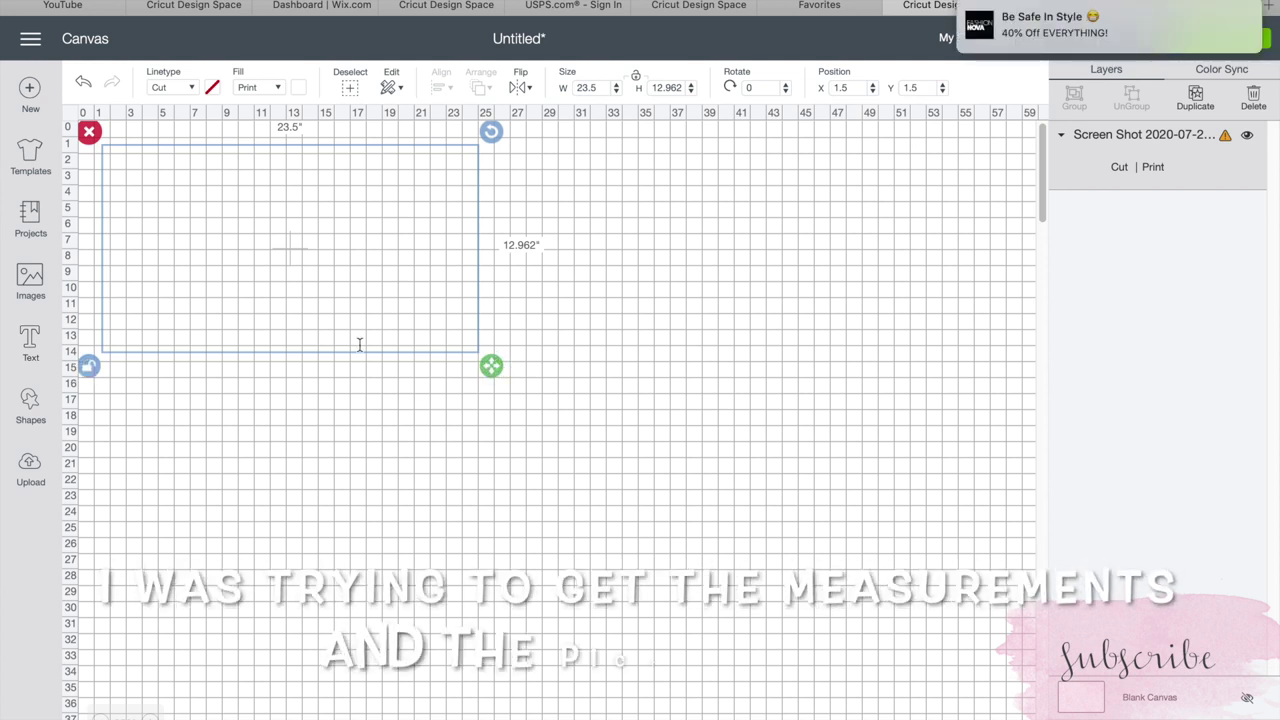
pyautogui.moveTo(450, 371); pyautogui.dragTo(297, 307)
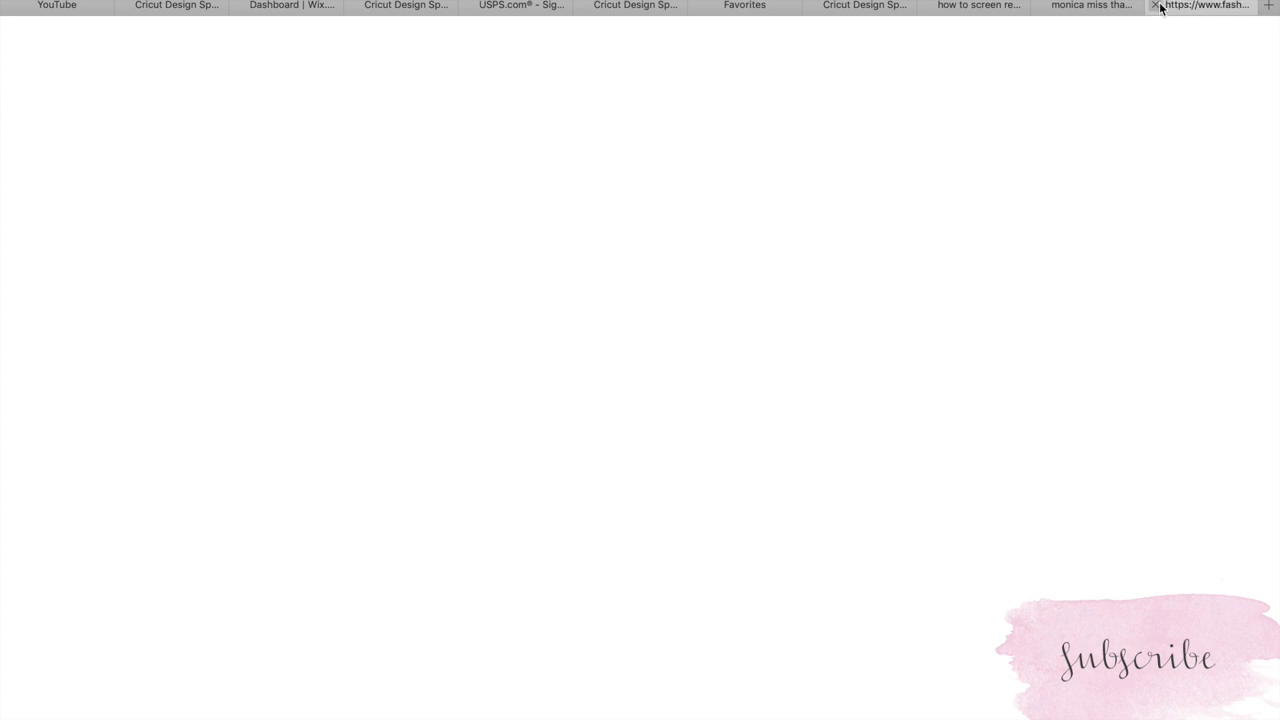
pyautogui.click(1150, 7)
pyautogui.click(965, 7)
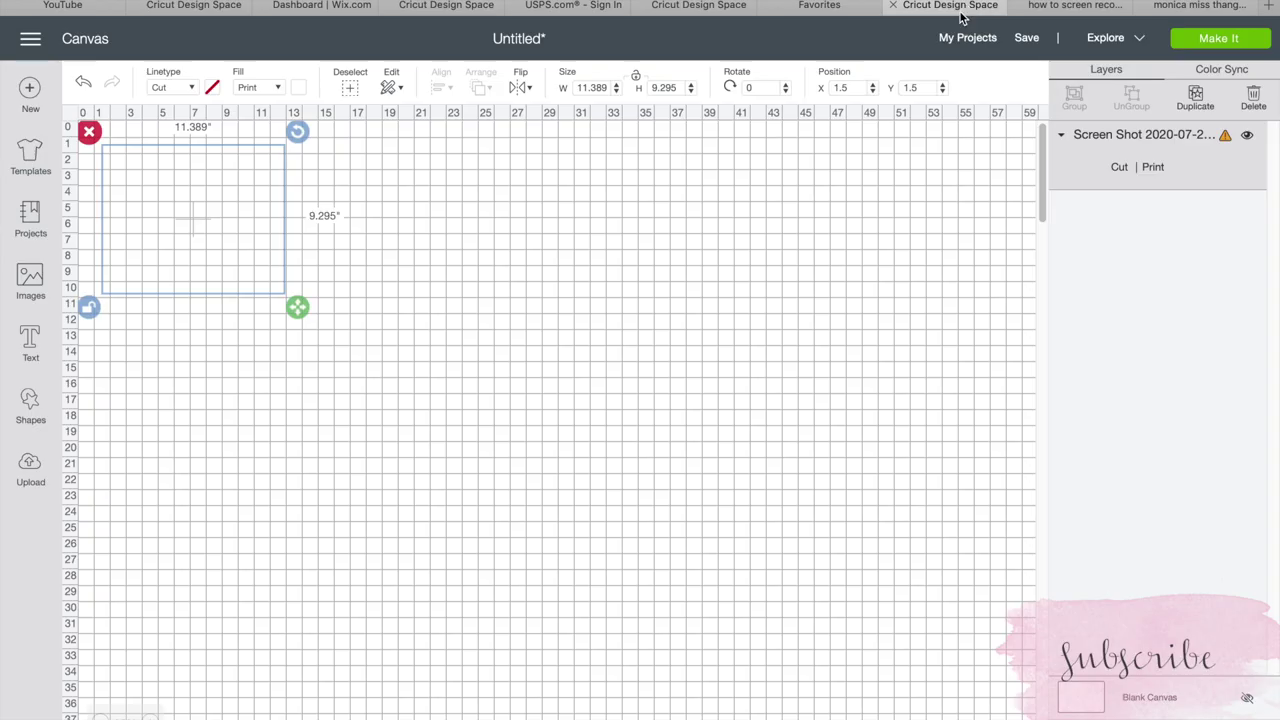
# Move the image to about X 7.8, Y 5.4 and shrink it to about 3.17 by 3.07 inches.
pyautogui.moveTo(207, 209); pyautogui.dragTo(308, 272)
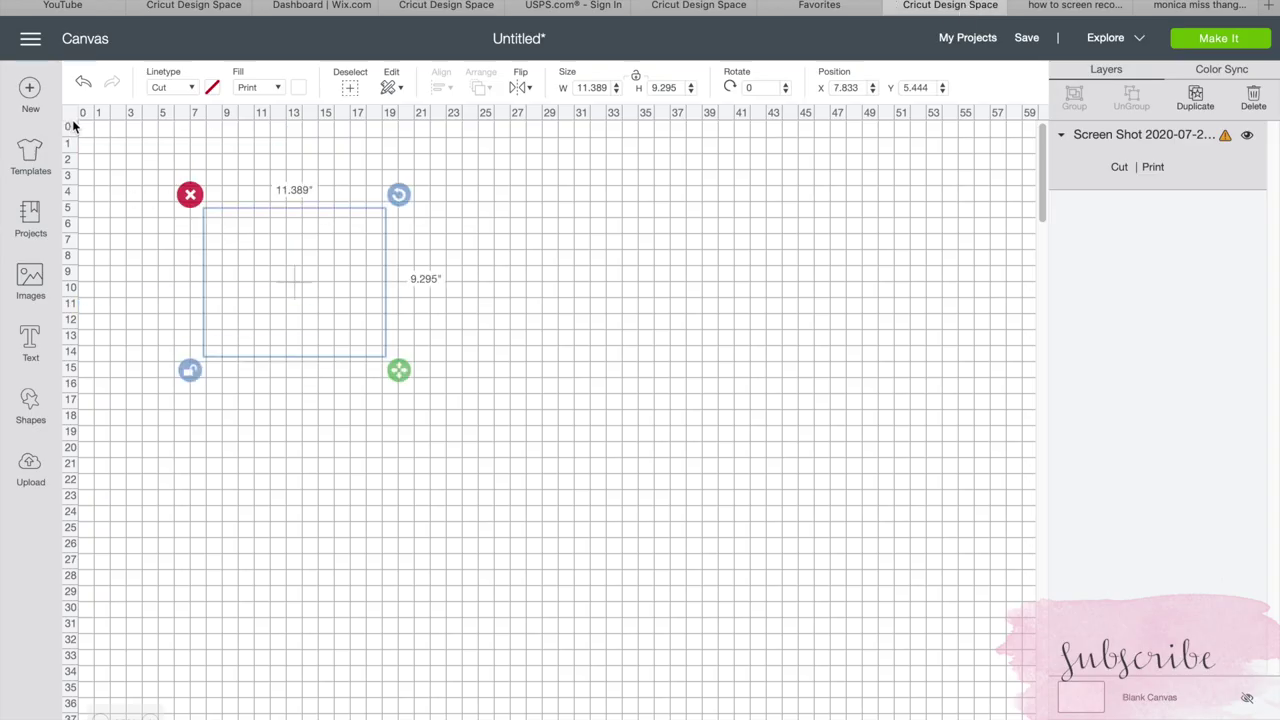
pyautogui.moveTo(399, 370); pyautogui.dragTo(274, 277)
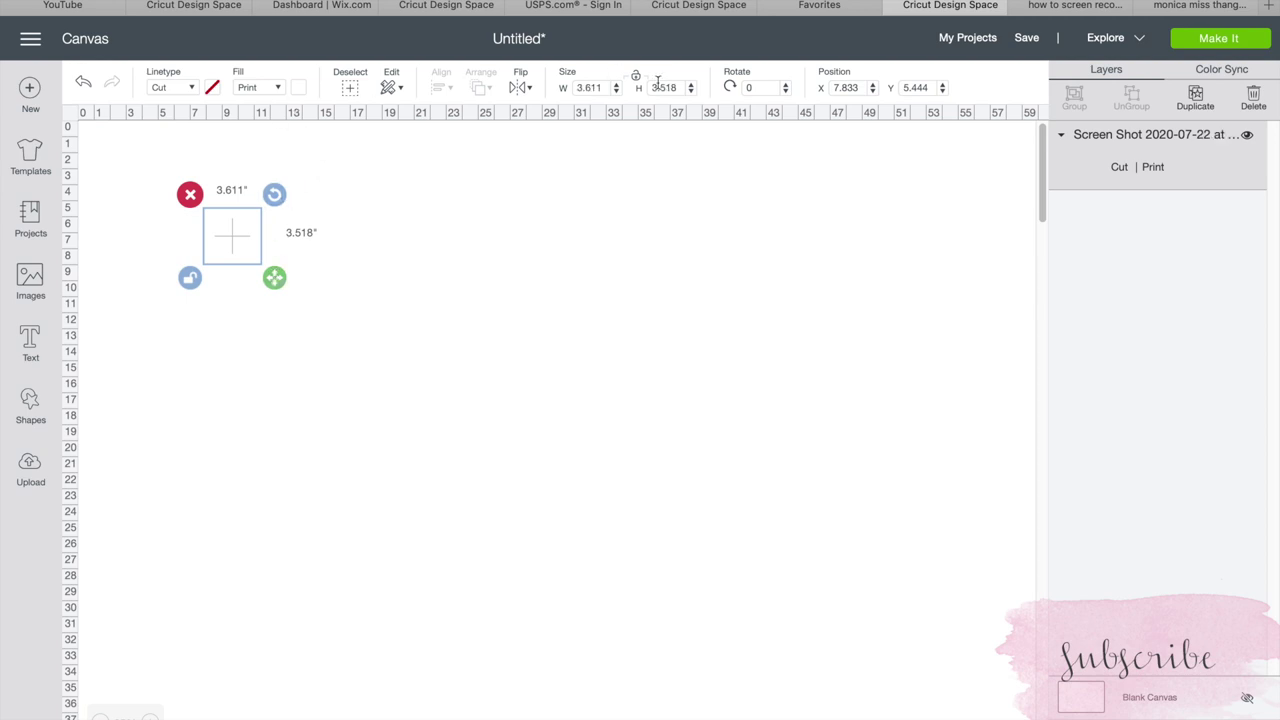
pyautogui.click(346, 240)
pyautogui.click(237, 258)
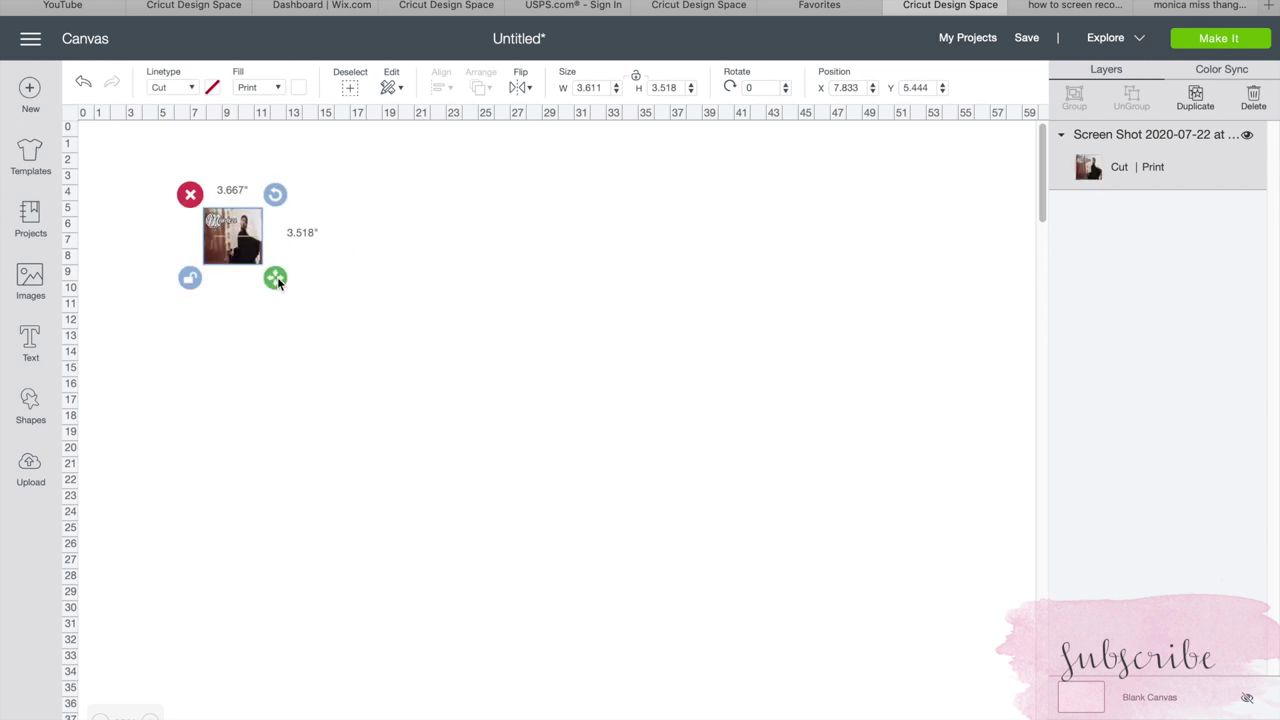
# Reposition the image to about X 6.4, Y 3.26 and shrink it further to about 1.65 by 1.57 inches.
pyautogui.click(150, 717)
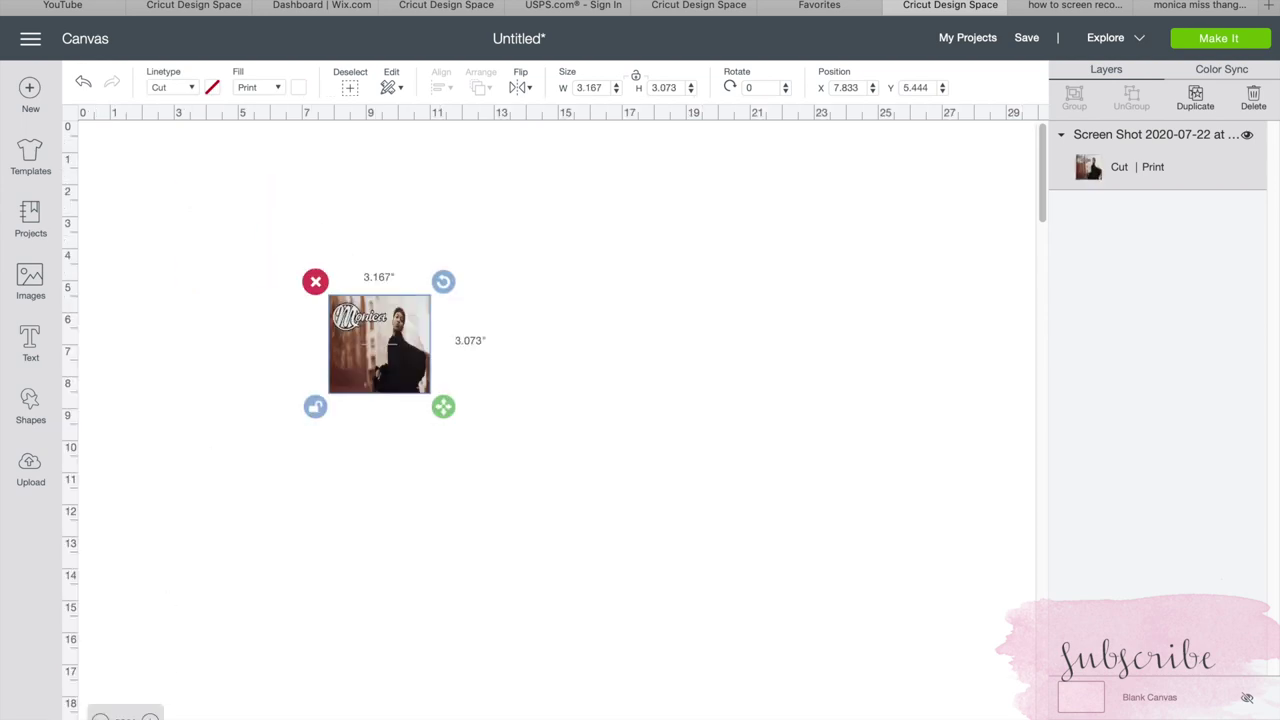
pyautogui.click(150, 717)
pyautogui.moveTo(545, 502); pyautogui.dragTo(556, 434)
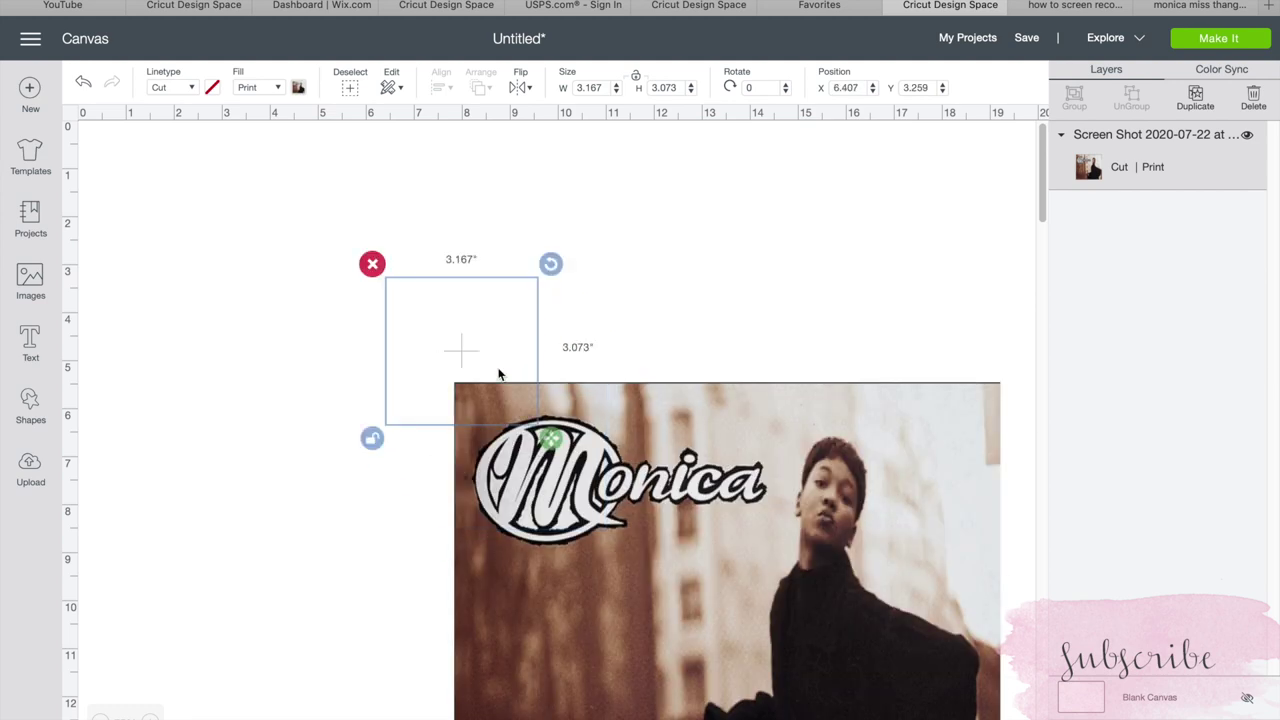
pyautogui.moveTo(552, 438); pyautogui.dragTo(478, 366)
# Add a text object reading "Don't take it personal" to the canvas.
pyautogui.click(45, 337)
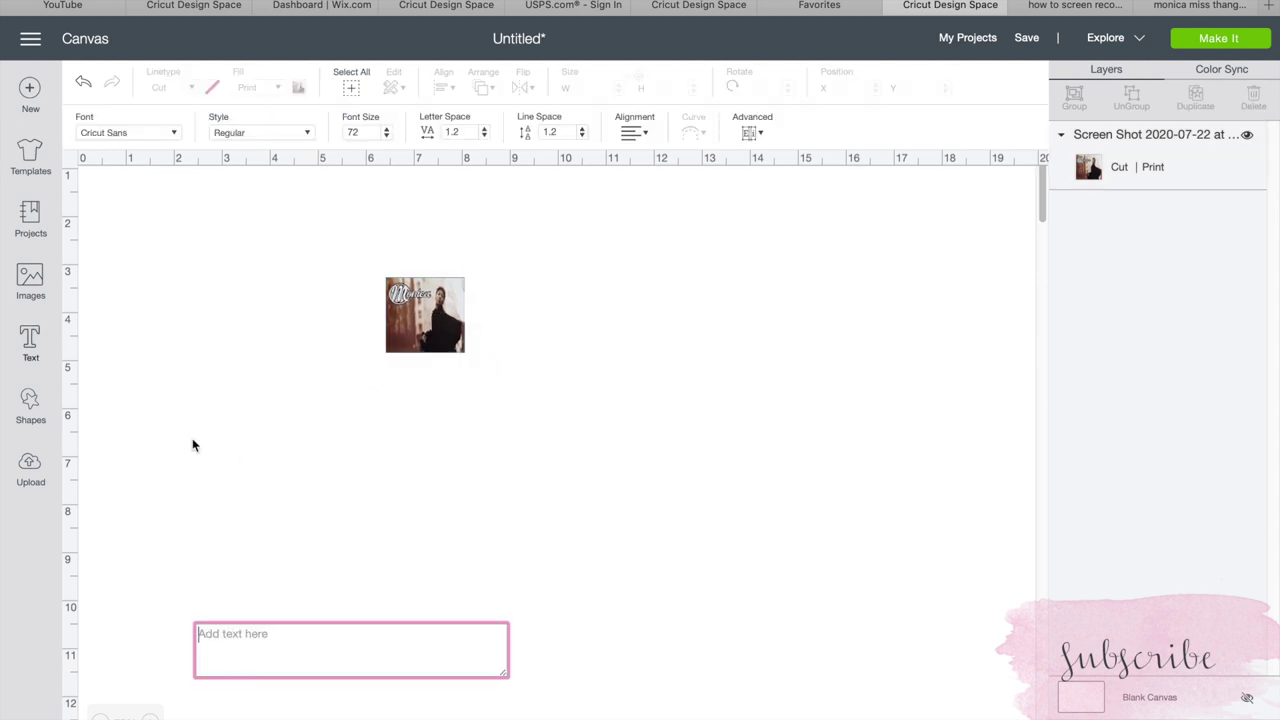
pyautogui.write('Don')
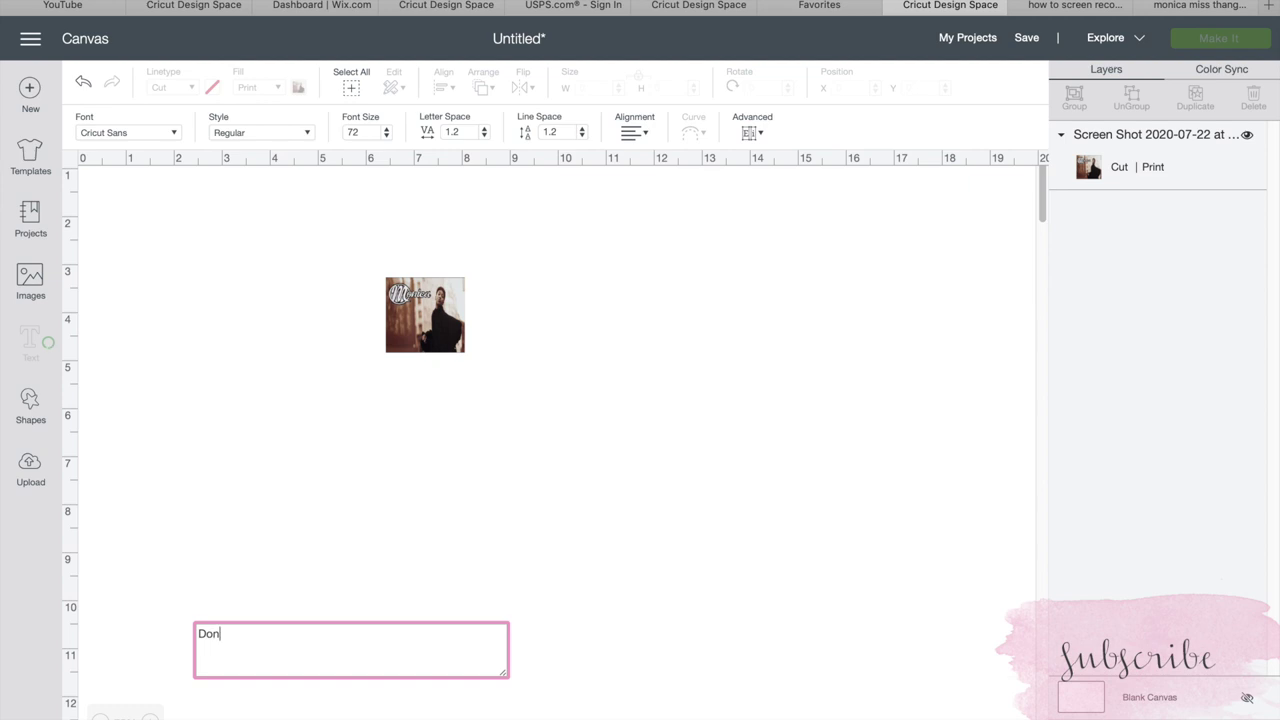
pyautogui.write("'t ta")
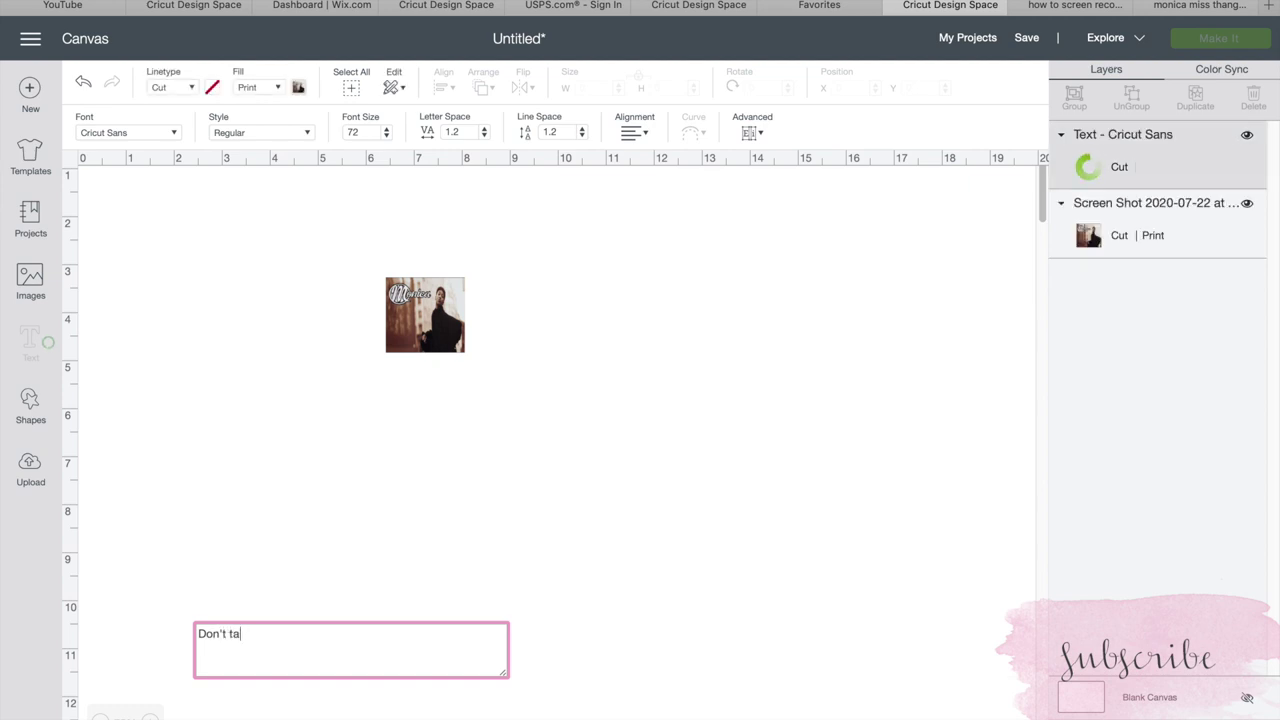
pyautogui.write('ke it per')
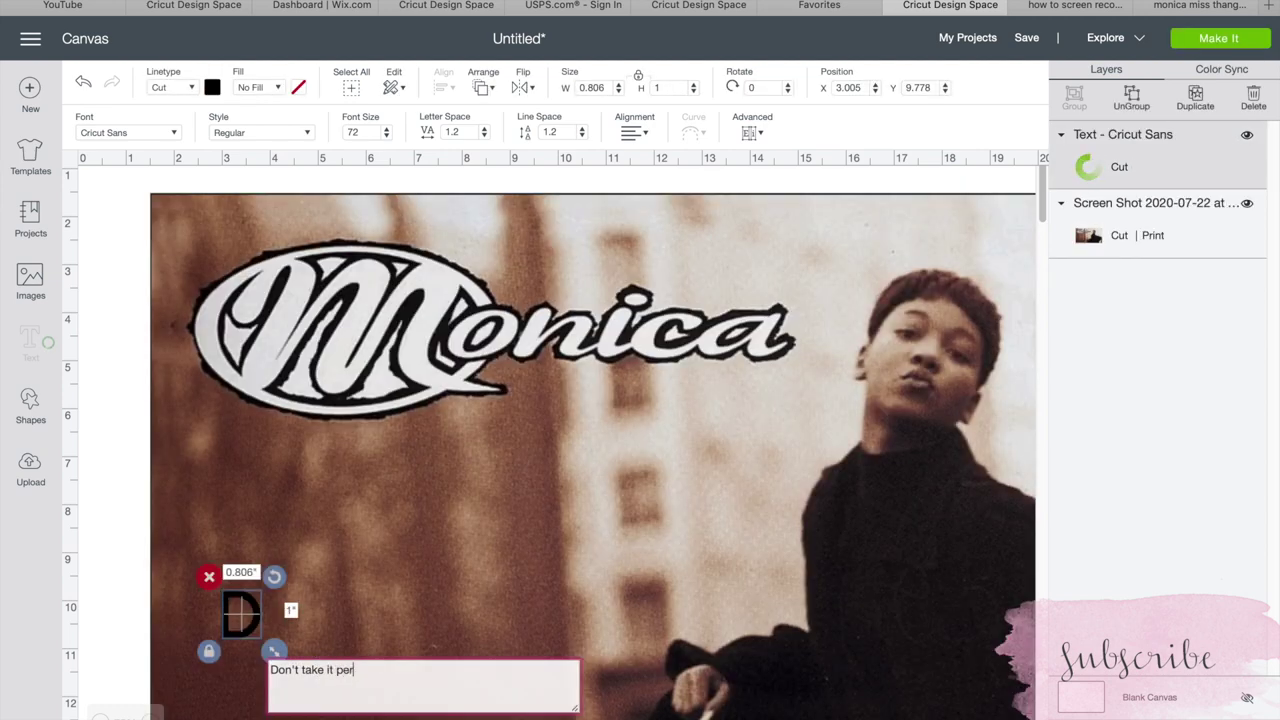
pyautogui.write('sonal')
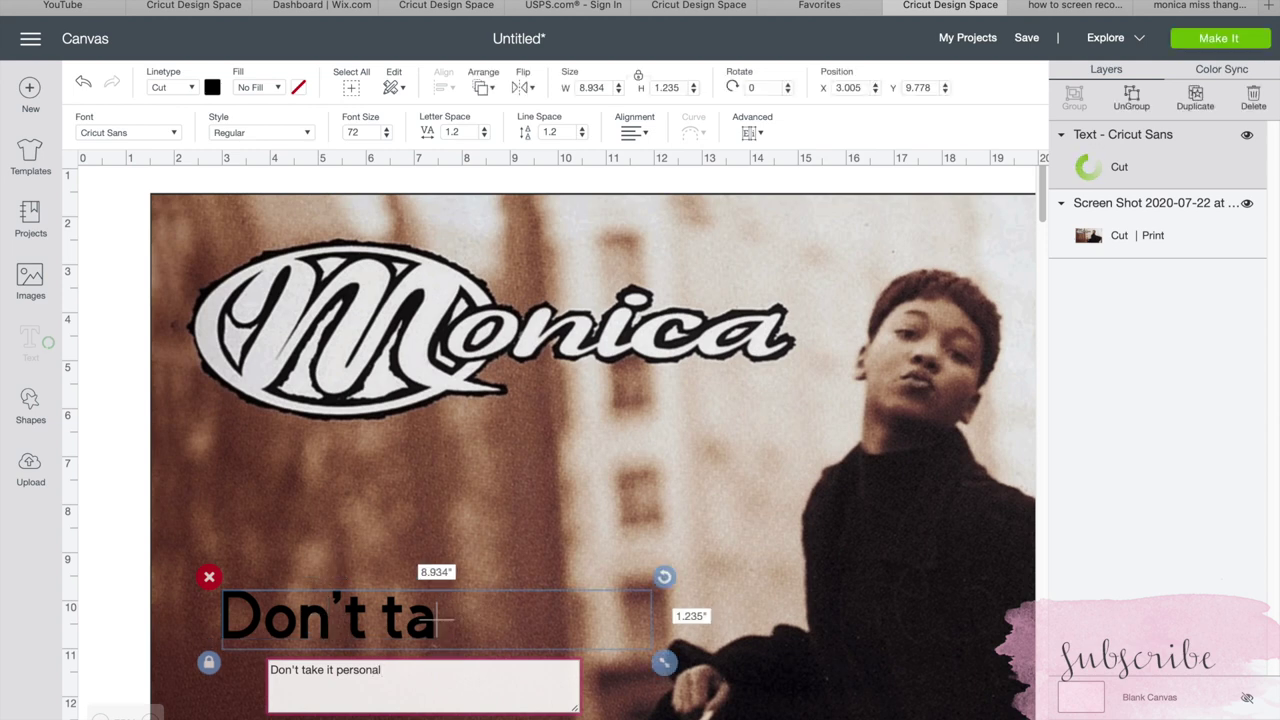
# Move the "Don't take it personal" text off the cover picture into the blank area below it and deselect it.
pyautogui.click(100, 716)
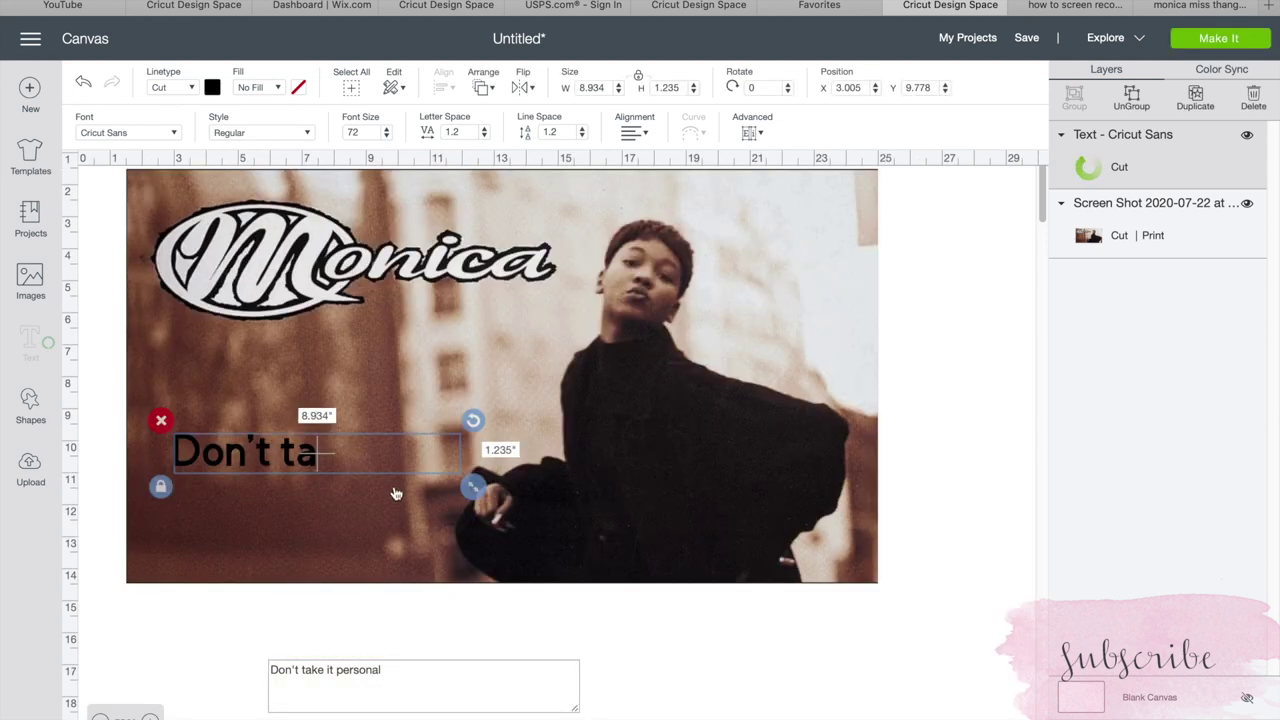
pyautogui.click(100, 716)
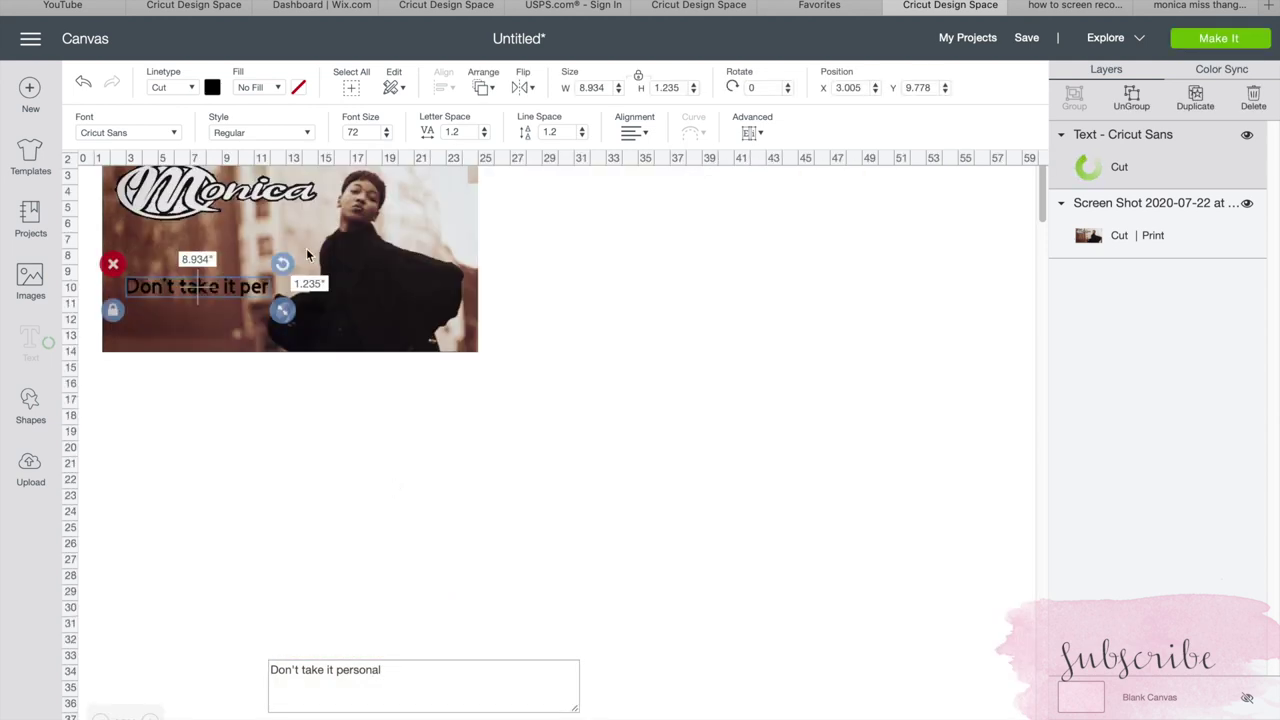
pyautogui.click(211, 322)
pyautogui.click(235, 384)
pyautogui.click(219, 300)
pyautogui.moveTo(220, 338); pyautogui.dragTo(365, 315)
pyautogui.moveTo(270, 292); pyautogui.dragTo(334, 432)
pyautogui.click(141, 353)
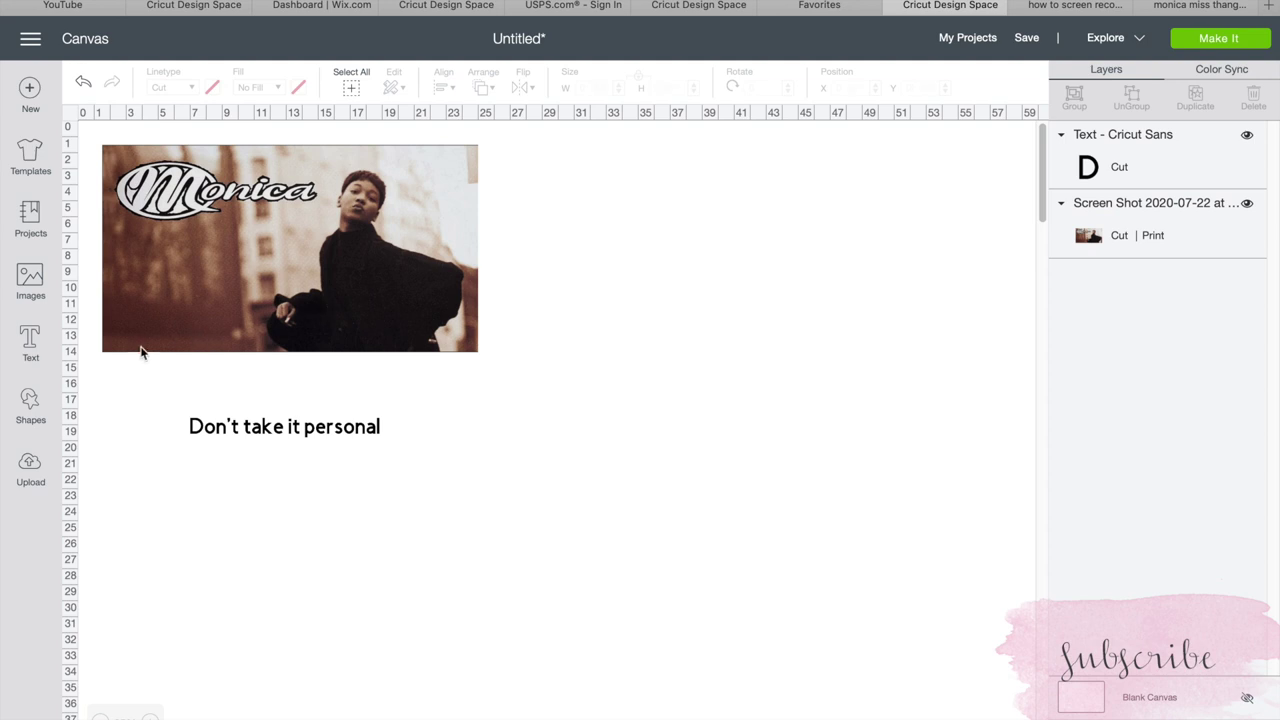
# Duplicate the cover picture layer.
pyautogui.click(1136, 240)
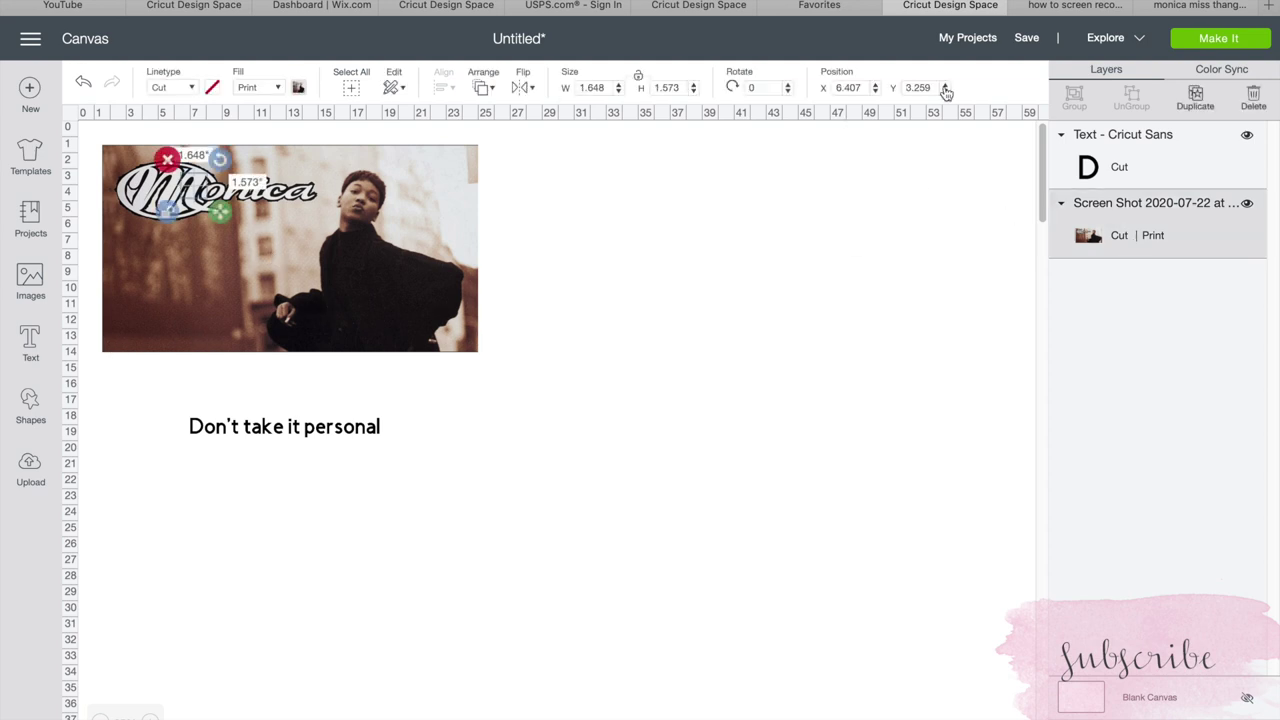
pyautogui.click(1197, 104)
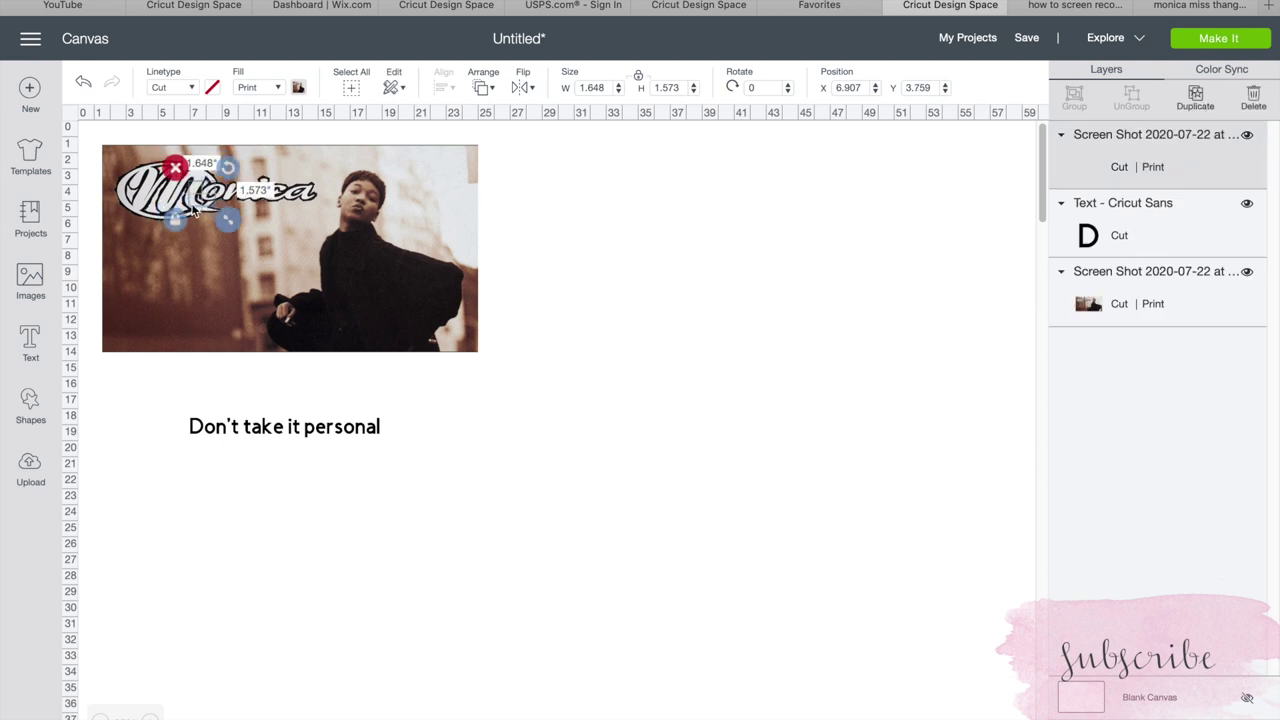
# Move the small picture copy out to about X 35.8, Y 7.76 and delete the large original cover picture.
pyautogui.moveTo(193, 207); pyautogui.dragTo(660, 258)
pyautogui.click(560, 228)
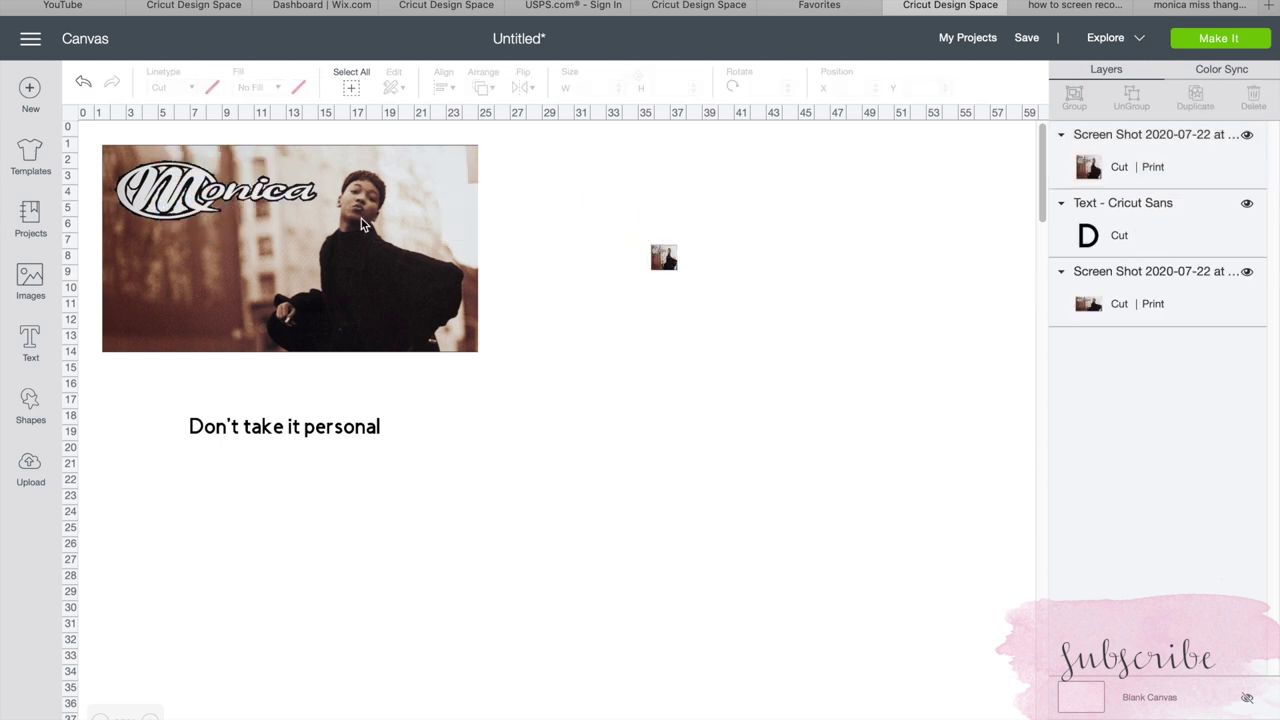
pyautogui.click(1160, 175)
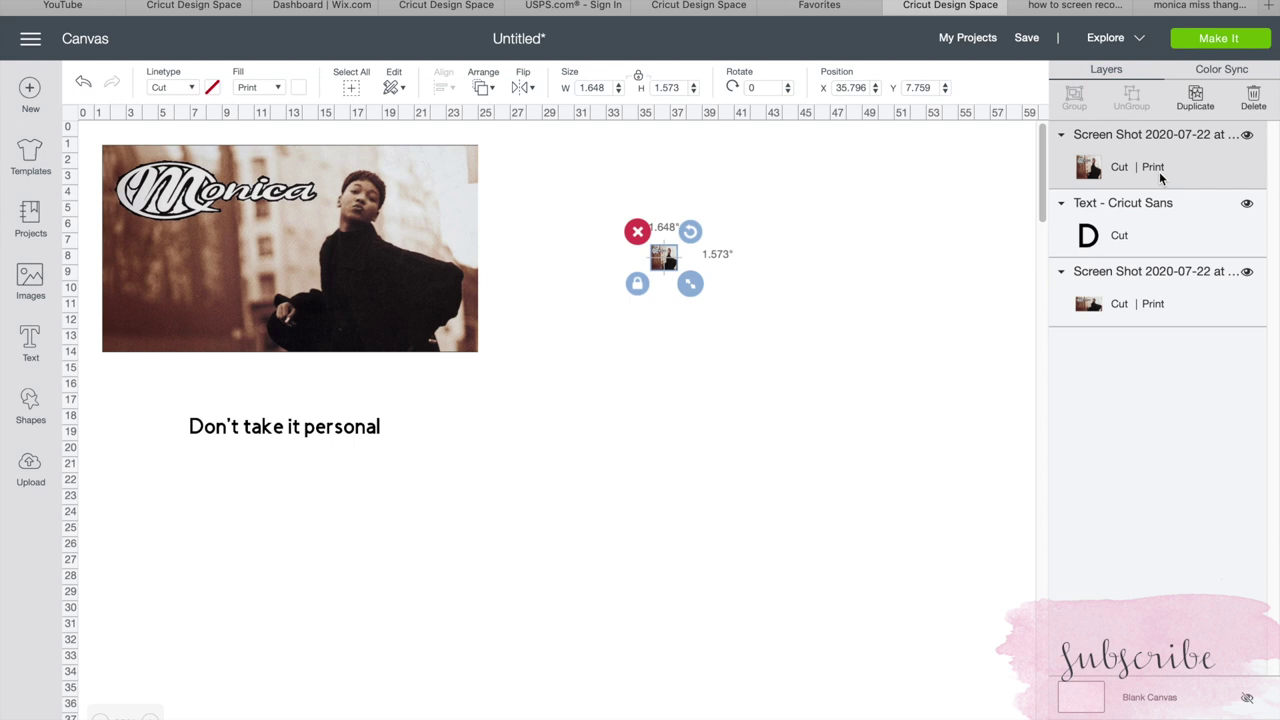
pyautogui.click(1157, 312)
pyautogui.press('Delete')
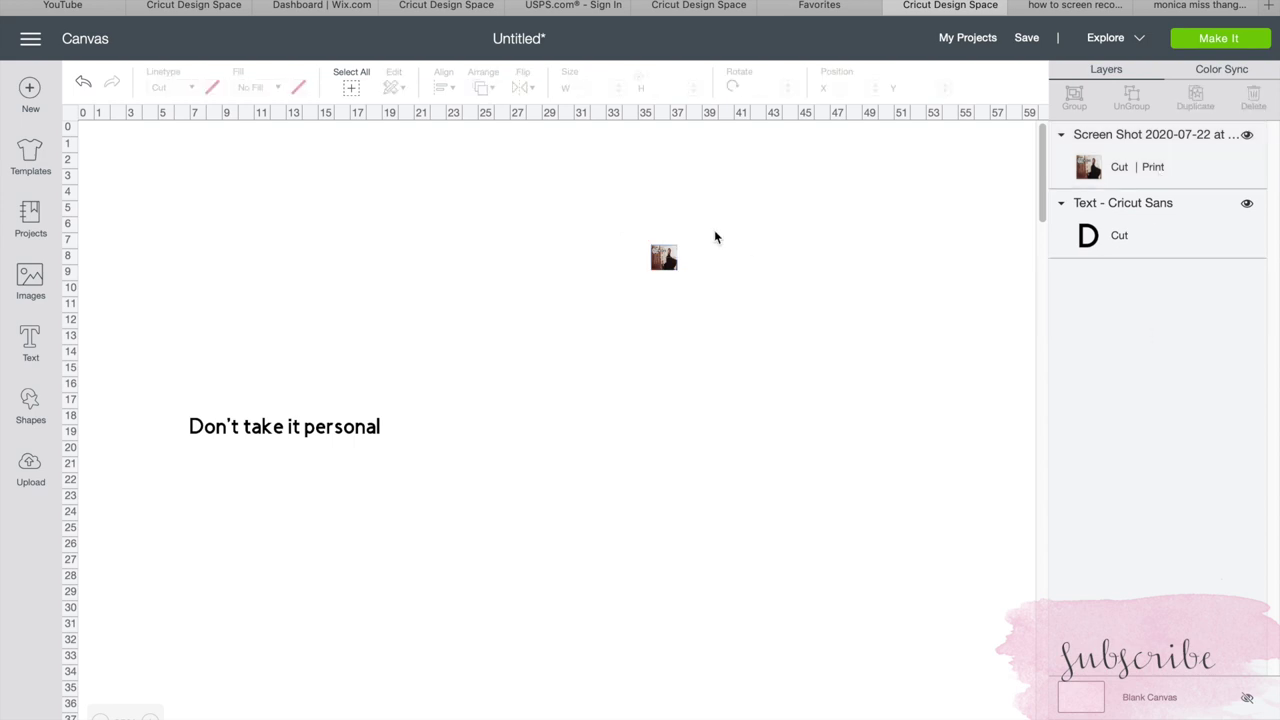
# Bring the small picture and title text together, placing the text just below the picture at about 4.48 by 0.68 inches with proportions unlocked.
pyautogui.moveTo(664, 258); pyautogui.dragTo(283, 276)
pyautogui.moveTo(257, 428); pyautogui.dragTo(298, 292)
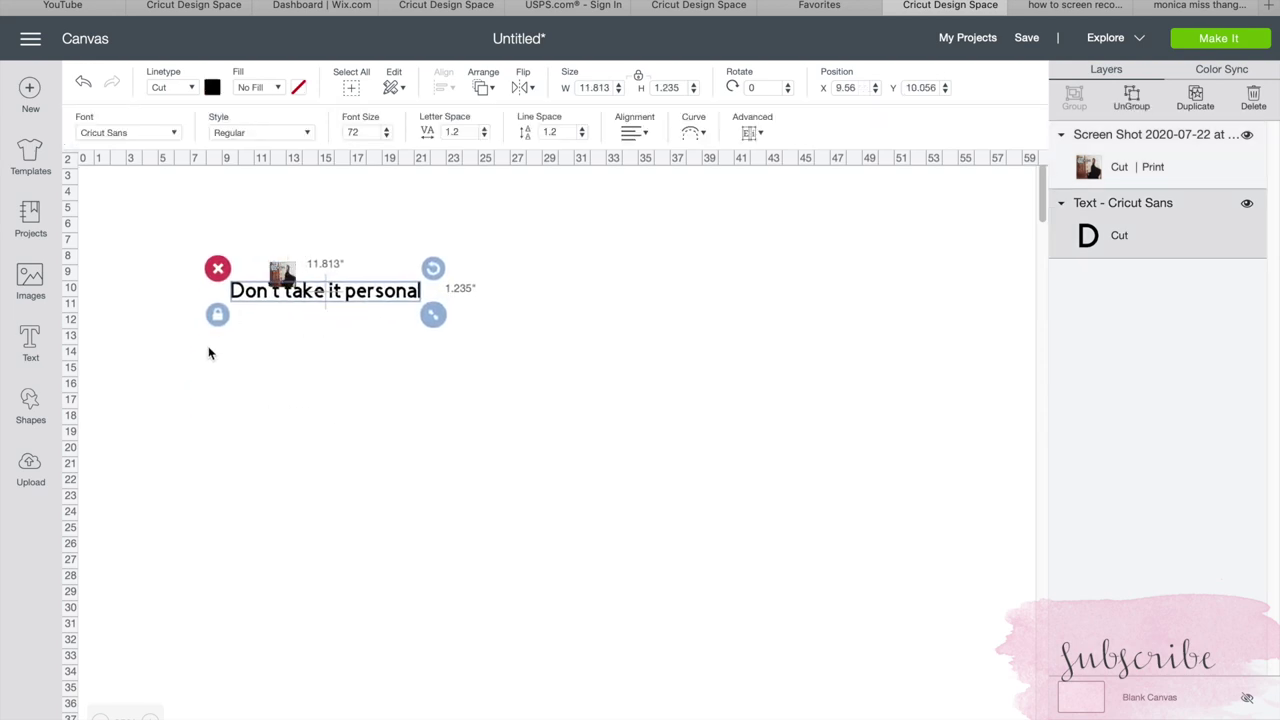
pyautogui.moveTo(433, 315); pyautogui.dragTo(306, 290)
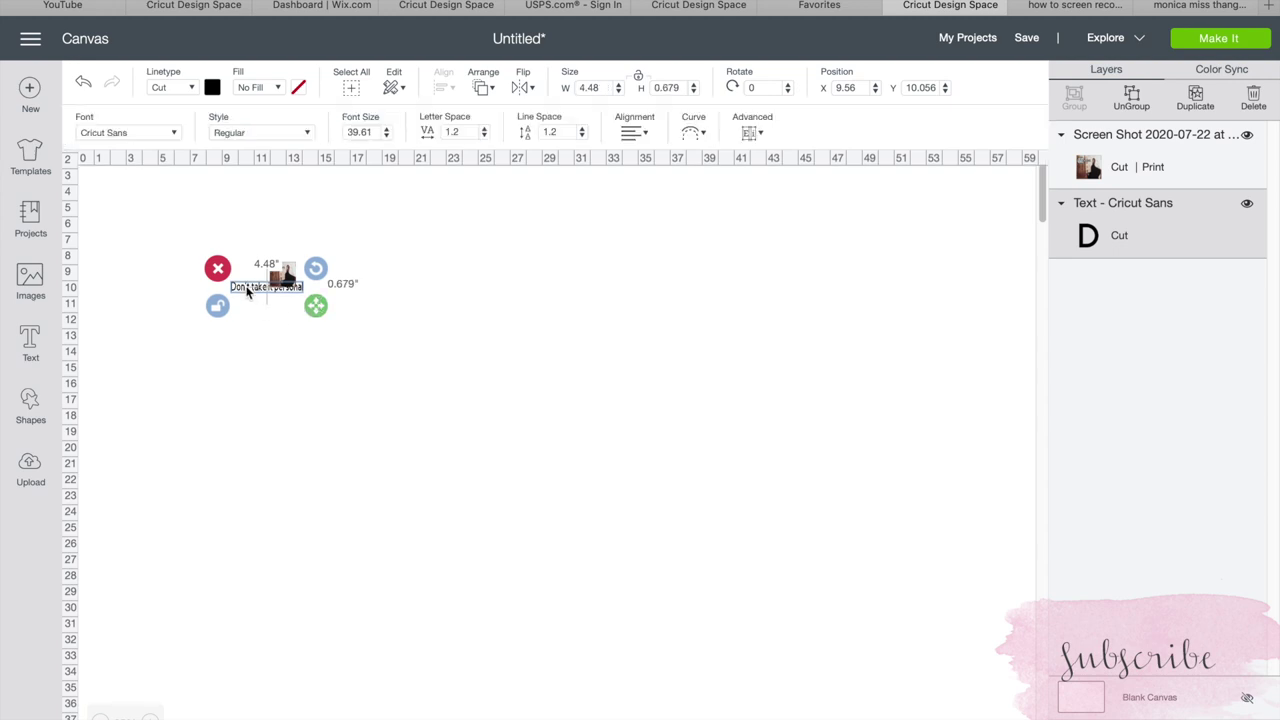
pyautogui.click(255, 303)
pyautogui.click(252, 295)
pyautogui.click(241, 285)
pyautogui.click(237, 287)
pyautogui.click(237, 287)
pyautogui.click(249, 290)
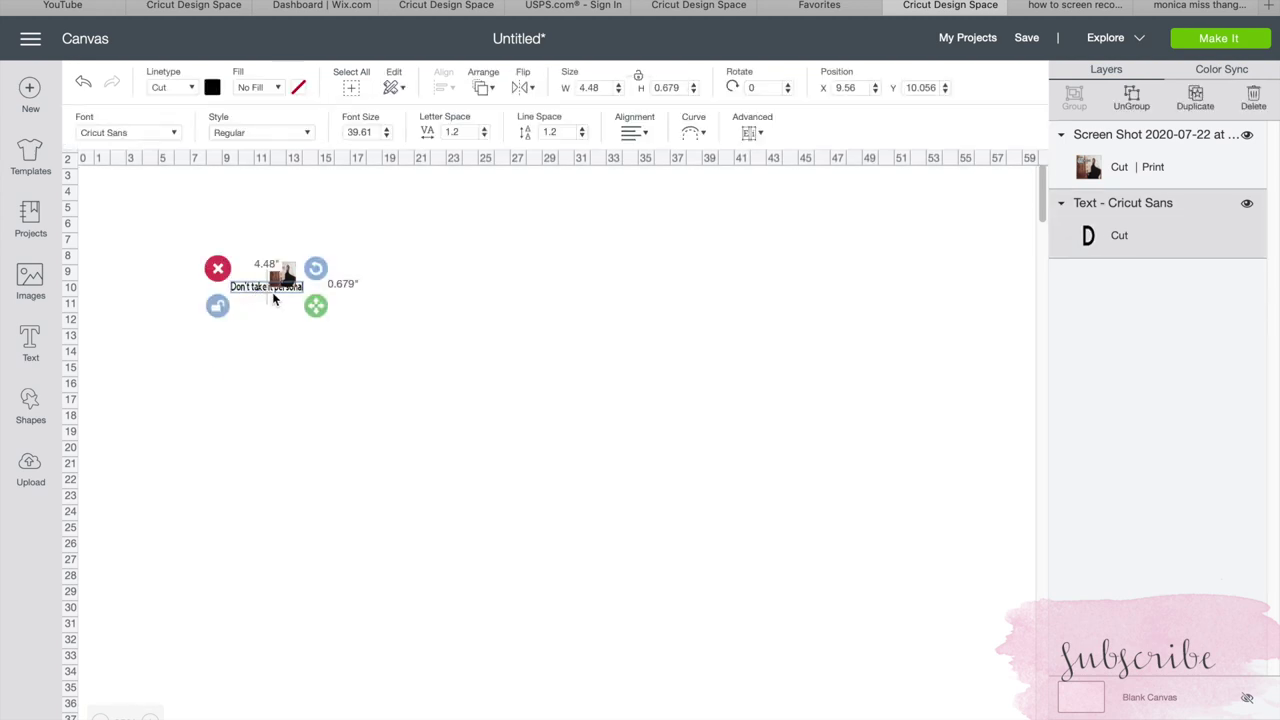
pyautogui.moveTo(272, 288); pyautogui.dragTo(288, 311)
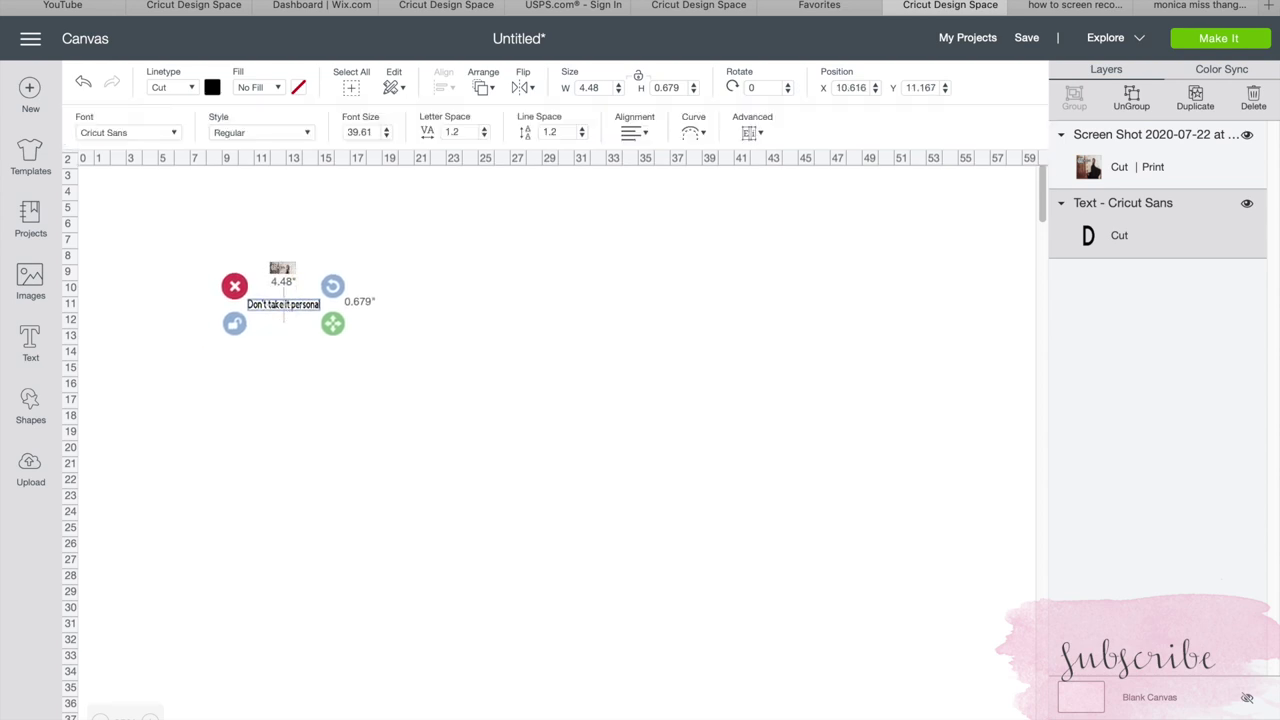
# Shrink the title text to about 1.91 by 0.31 inches and place it directly beneath the picture at about X 8.5, Y 7.44.
pyautogui.click(152, 717)
pyautogui.click(152, 717)
pyautogui.moveTo(681, 573); pyautogui.dragTo(518, 428)
pyautogui.moveTo(703, 677); pyautogui.dragTo(547, 505)
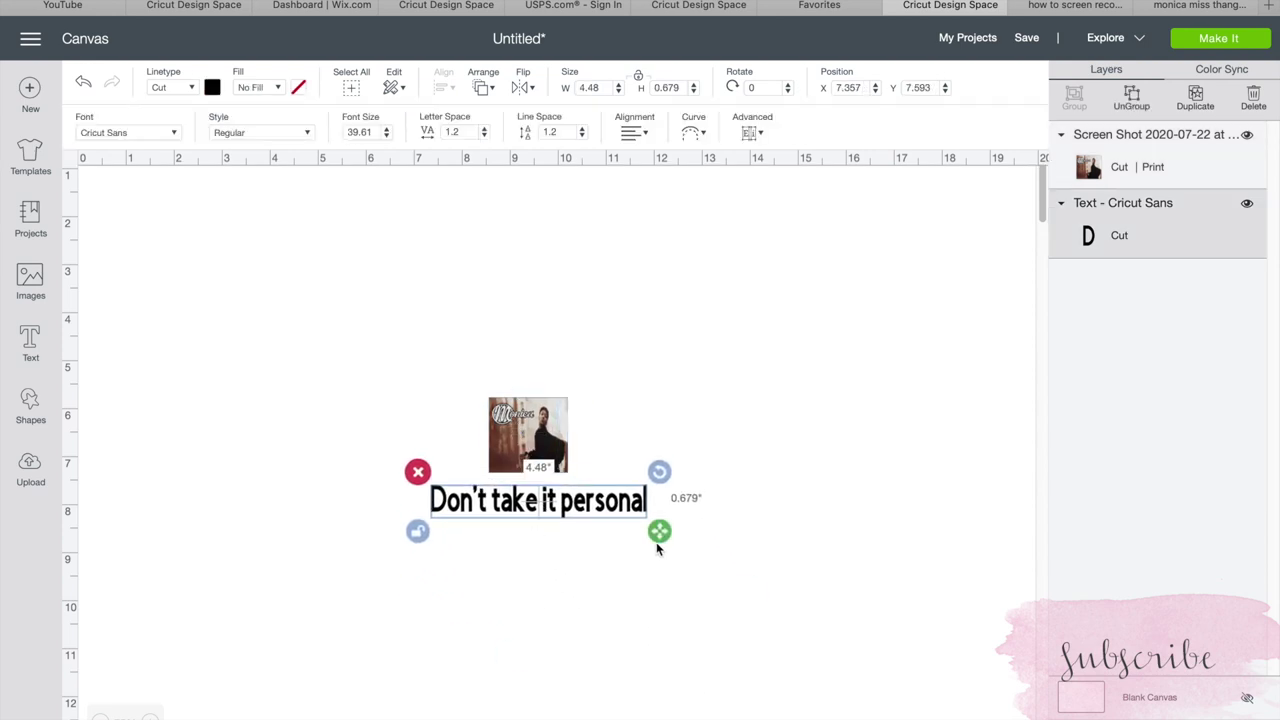
pyautogui.moveTo(660, 532); pyautogui.dragTo(546, 513)
pyautogui.moveTo(536, 511)
pyautogui.mouseDown()
pyautogui.moveTo(502, 498)
pyautogui.moveTo(551, 493)
pyautogui.mouseUp()
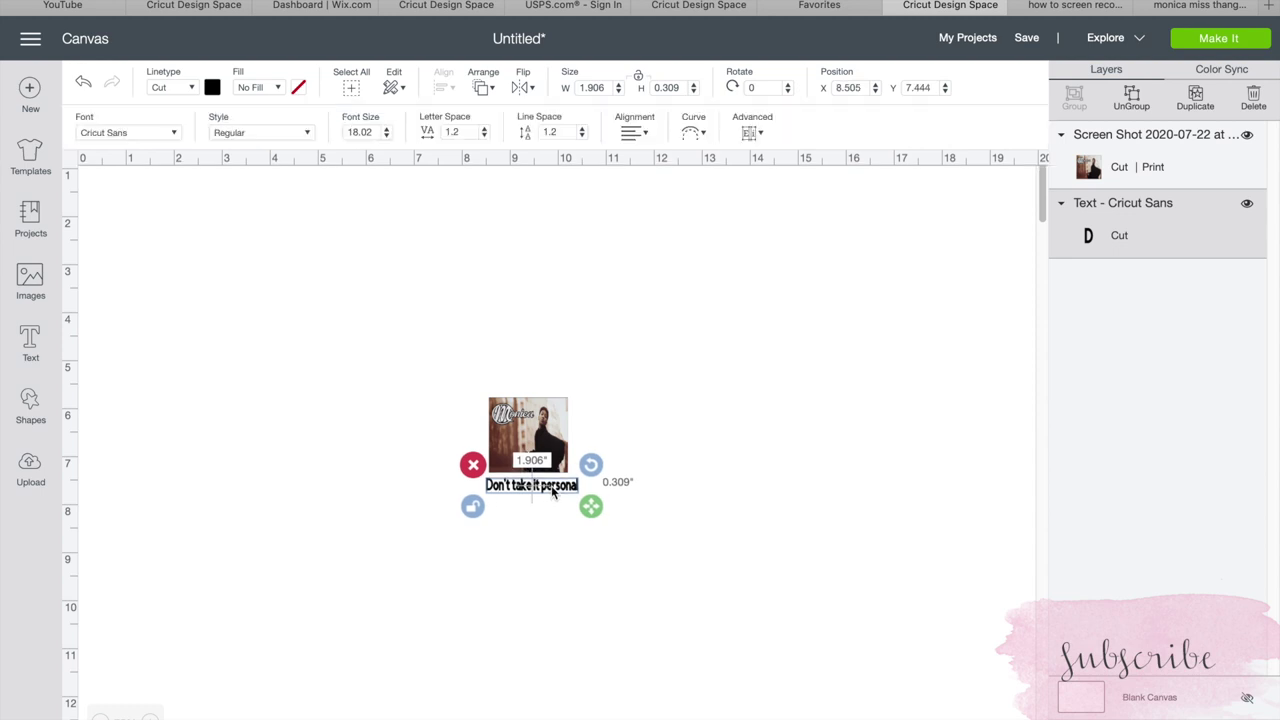
pyautogui.click(644, 480)
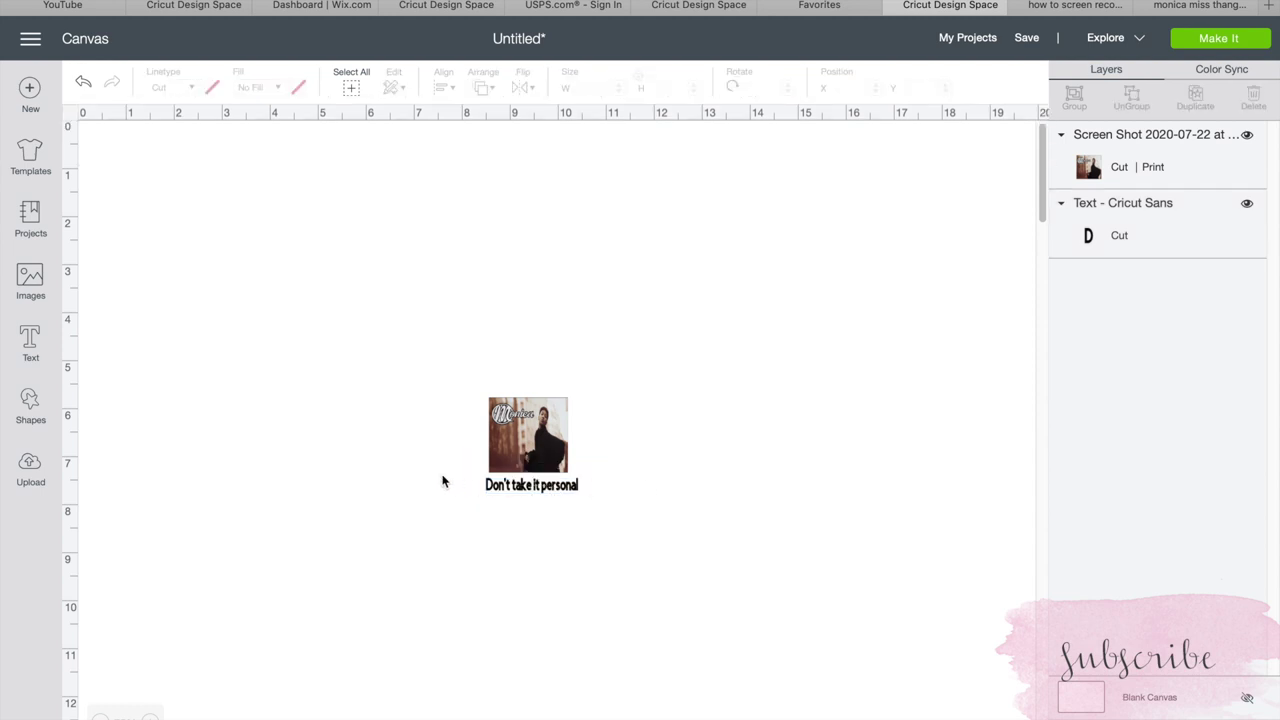
# Search the fonts for "arial", try Arial Black on the title text, and settle on Arial.
pyautogui.click(545, 492)
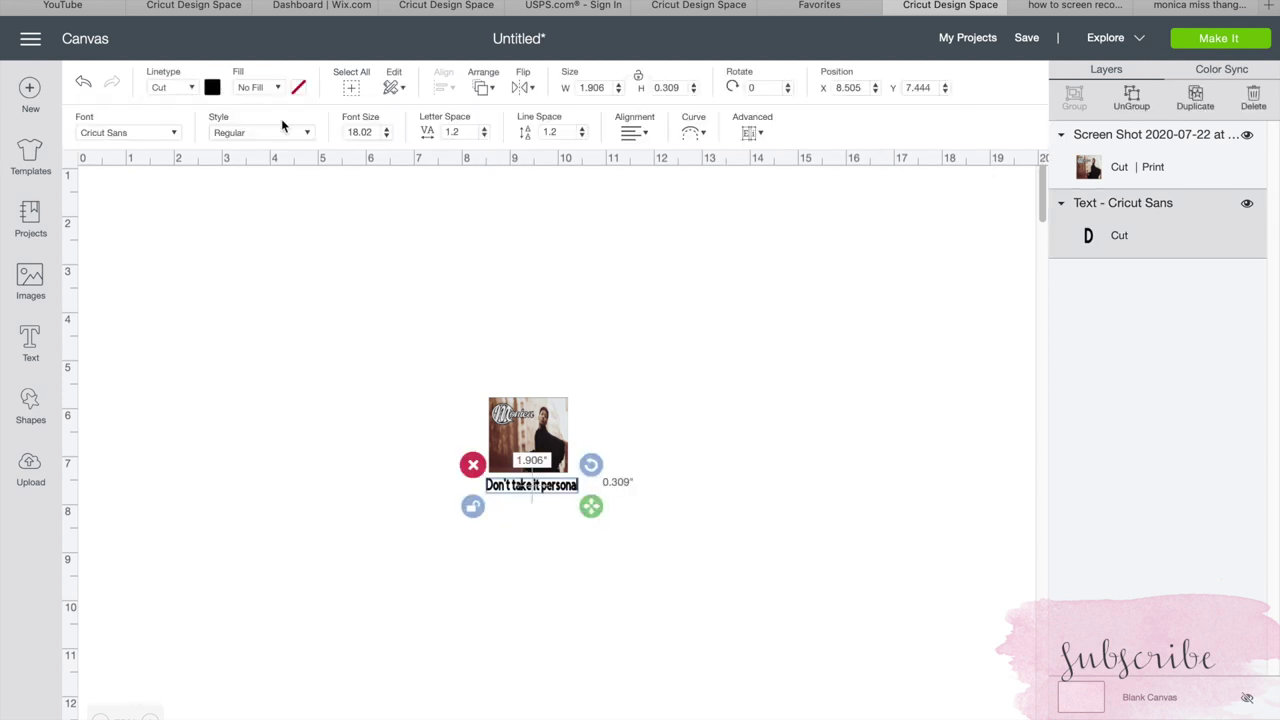
pyautogui.click(146, 134)
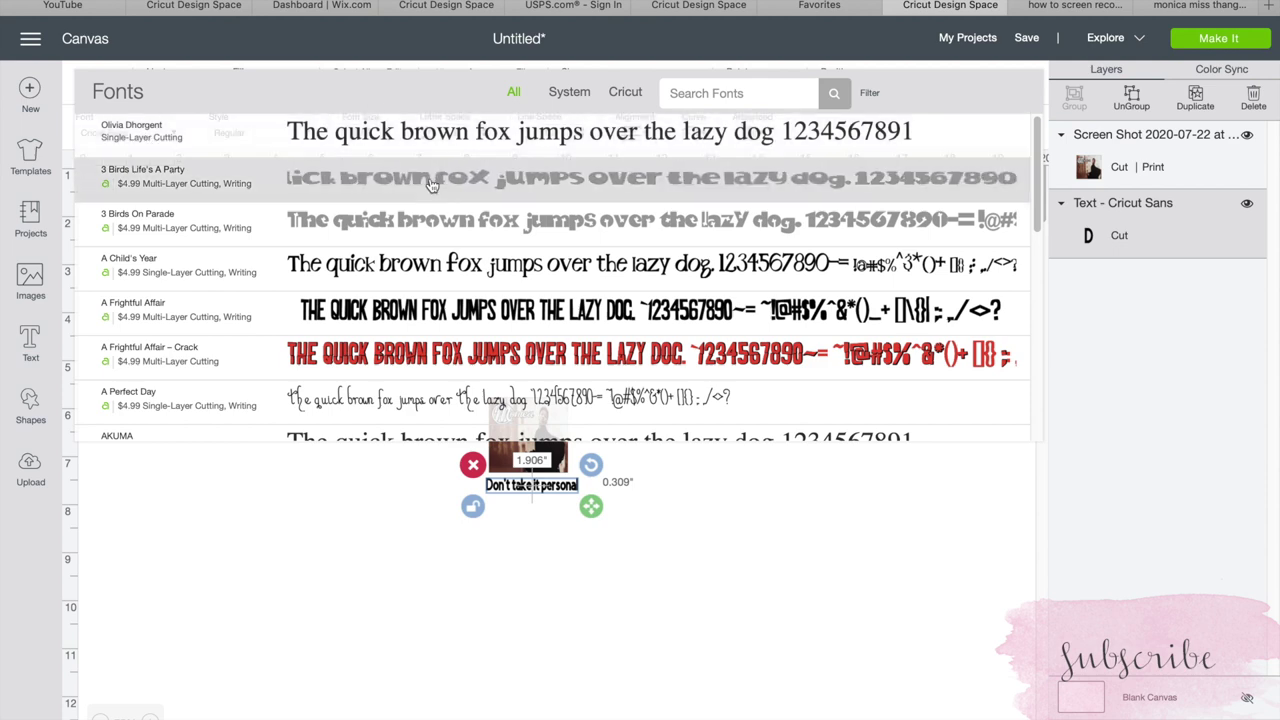
pyautogui.write('arial')
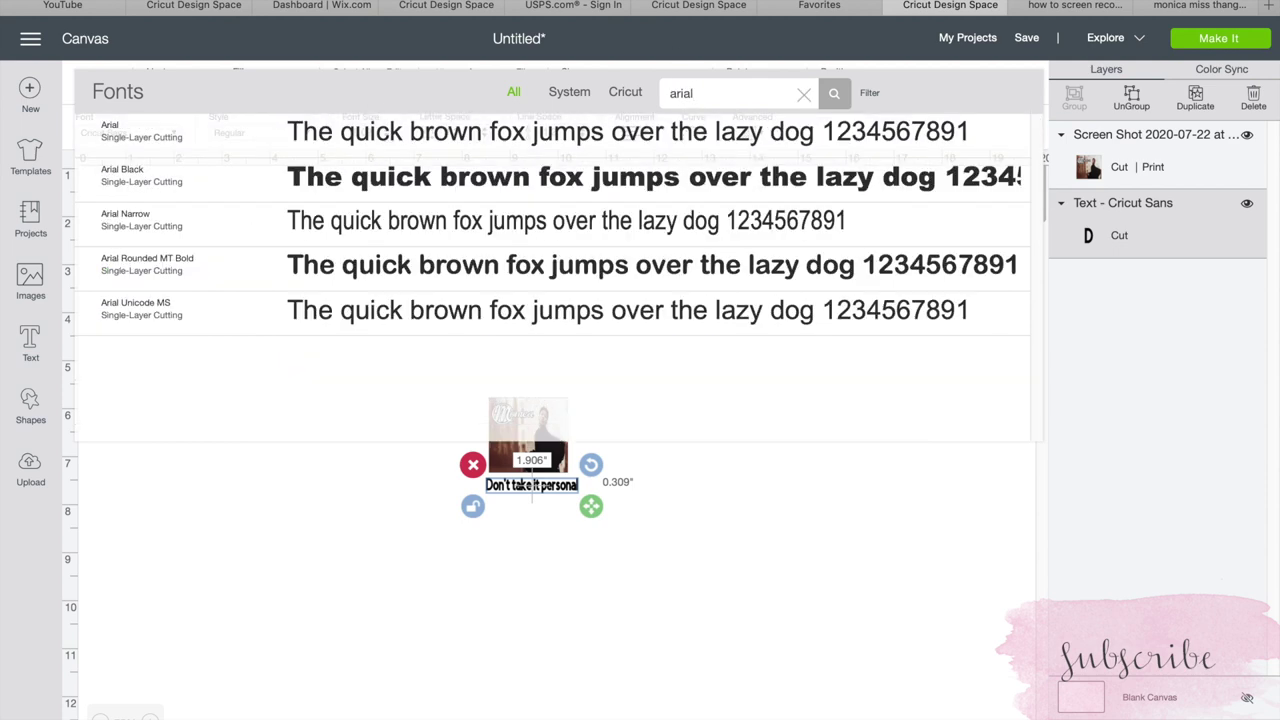
pyautogui.click(521, 178)
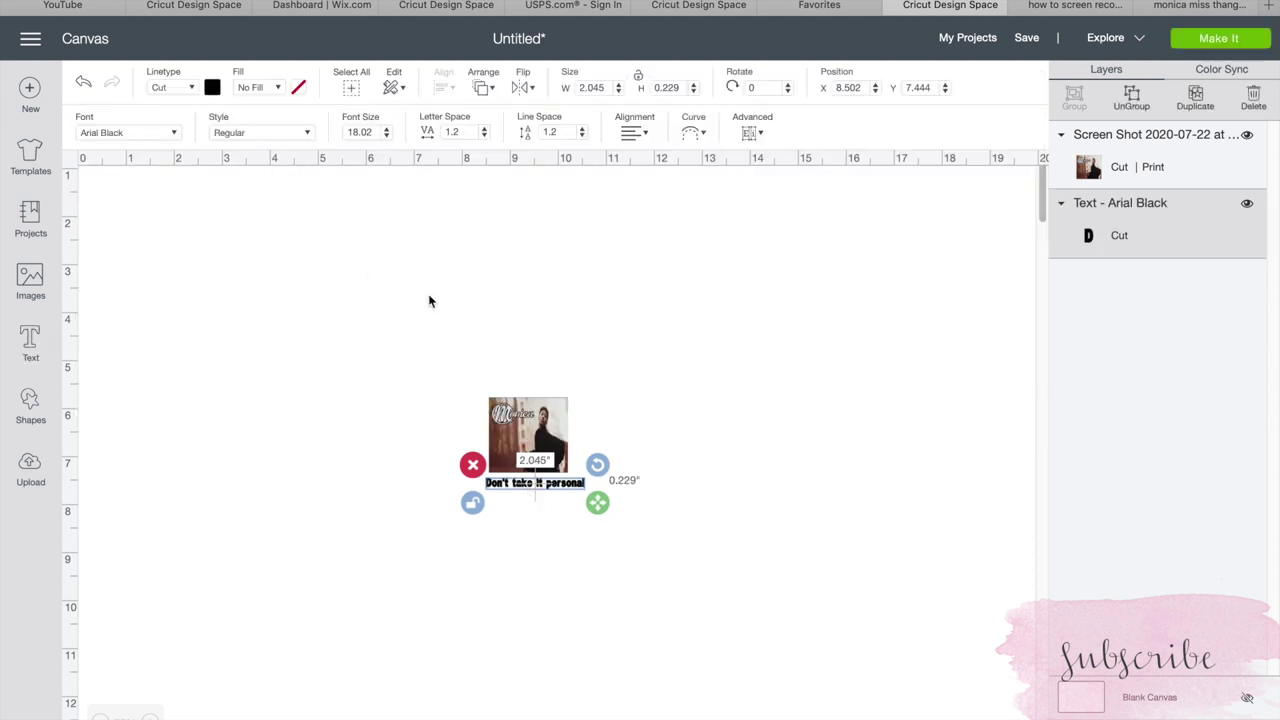
pyautogui.click(172, 132)
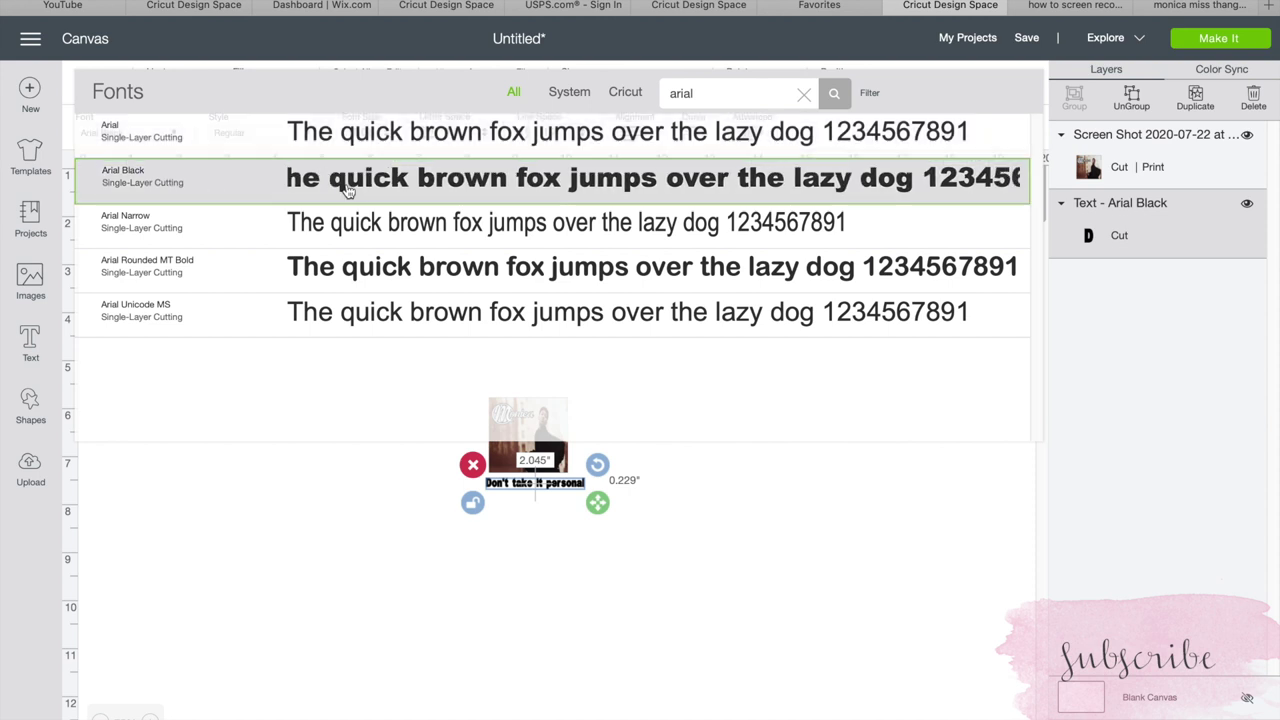
pyautogui.click(329, 135)
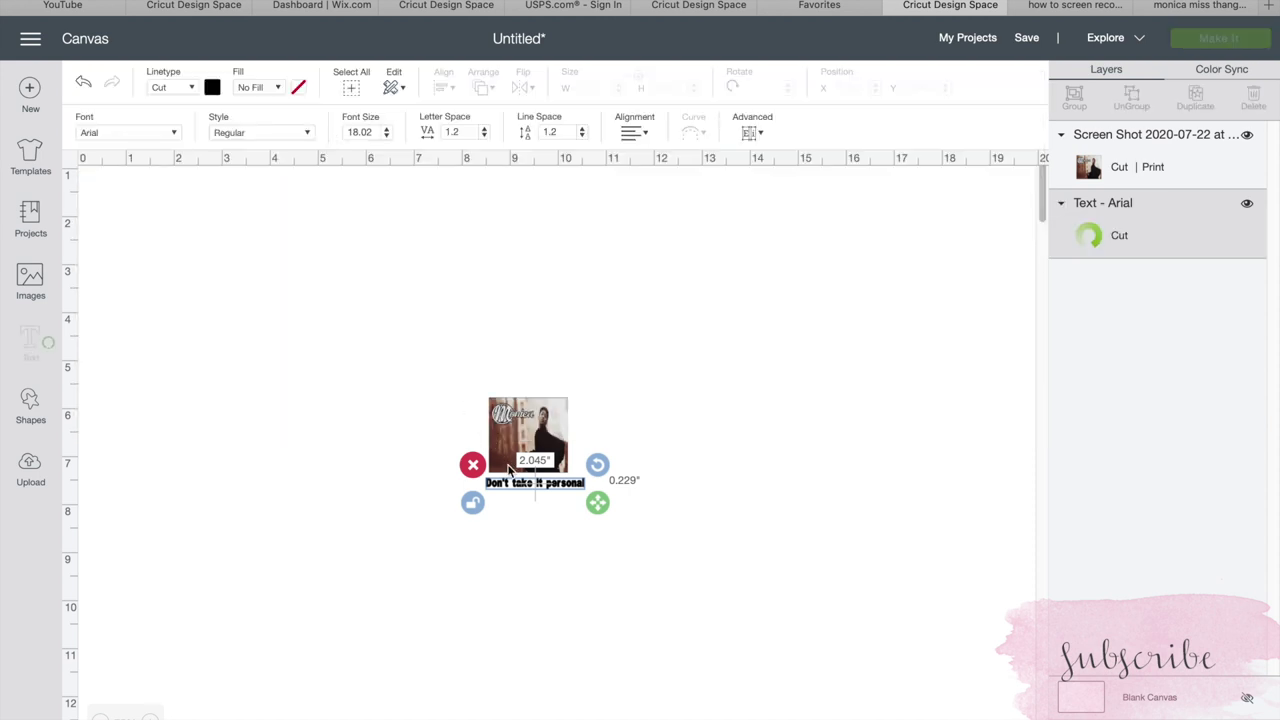
pyautogui.click(629, 506)
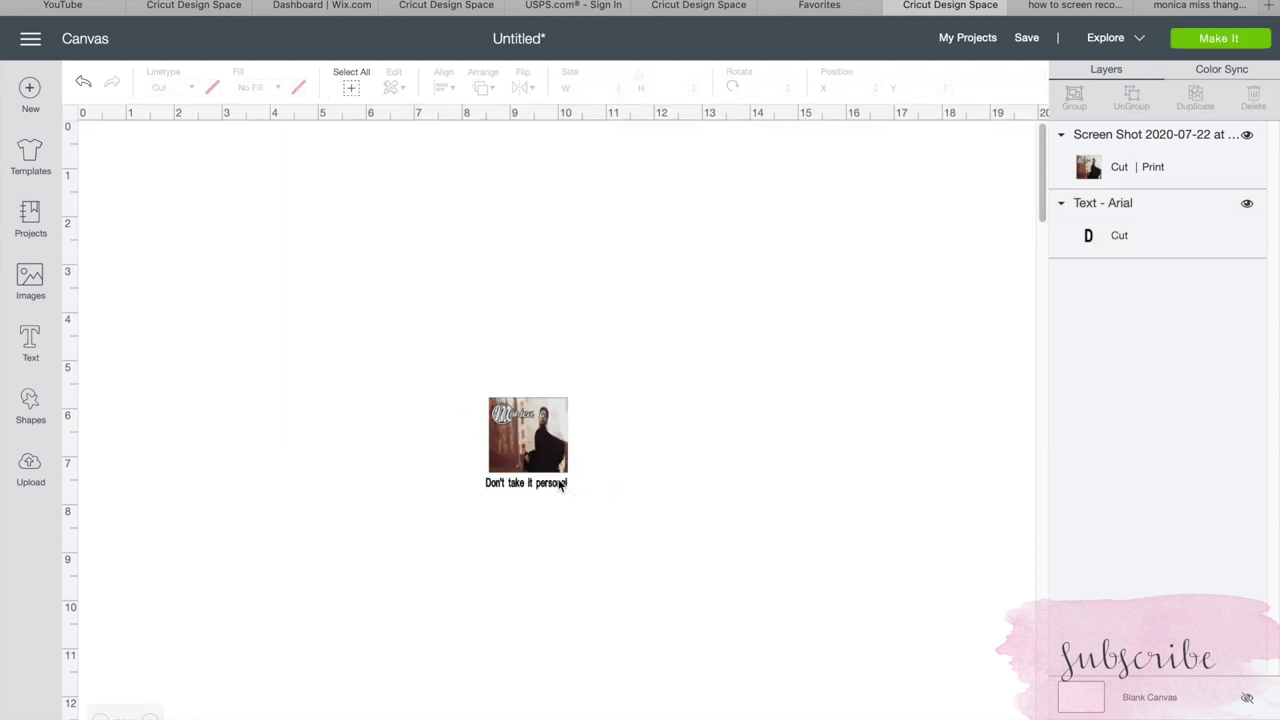
# Nudge the title text to about X 8.54, Y 7.44 so it lines up with the picture's edges.
pyautogui.click(562, 482)
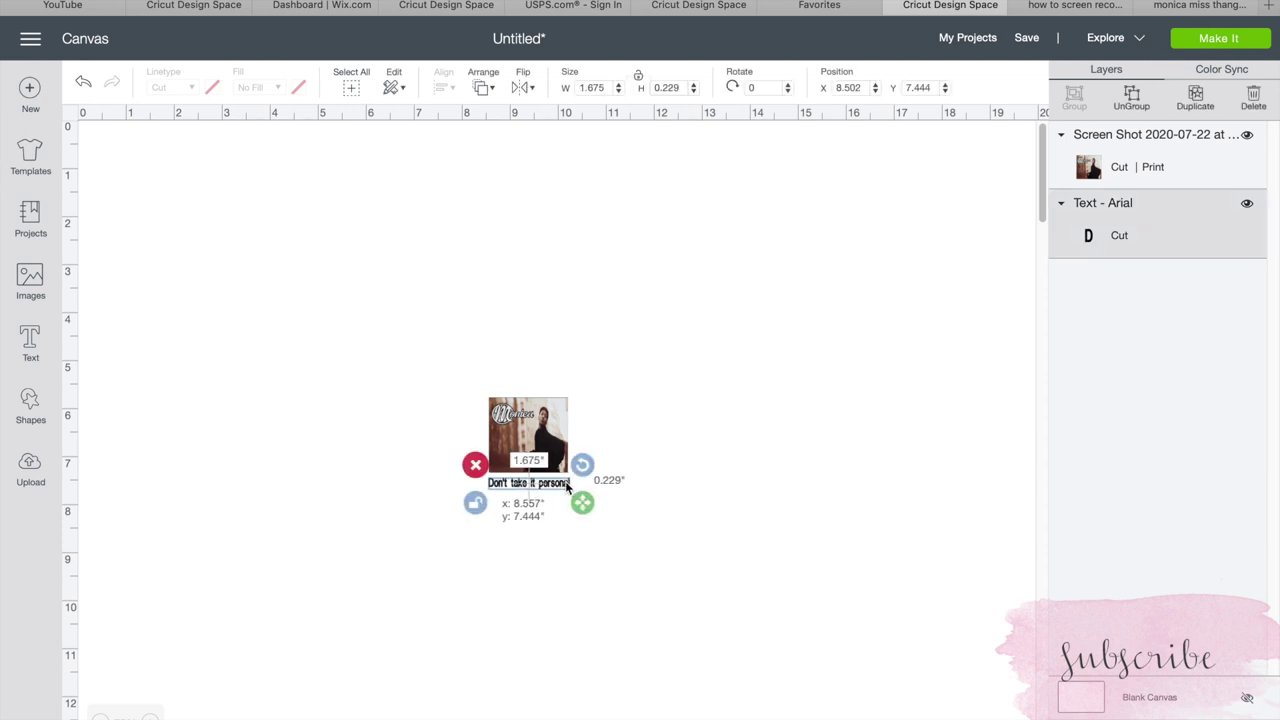
pyautogui.click(40, 338)
pyautogui.click(507, 498)
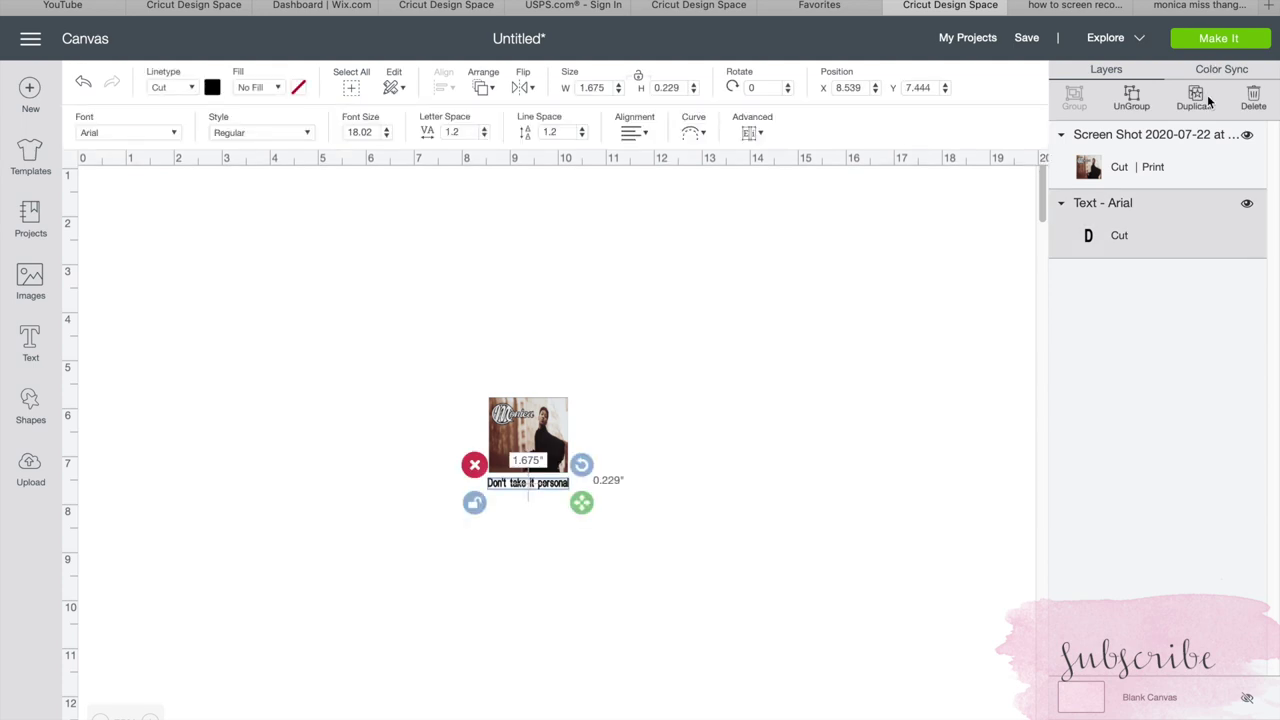
# Duplicate the title text below the original and change the copy's wording to "Monica".
pyautogui.click(1209, 100)
pyautogui.moveTo(509, 486); pyautogui.dragTo(533, 510)
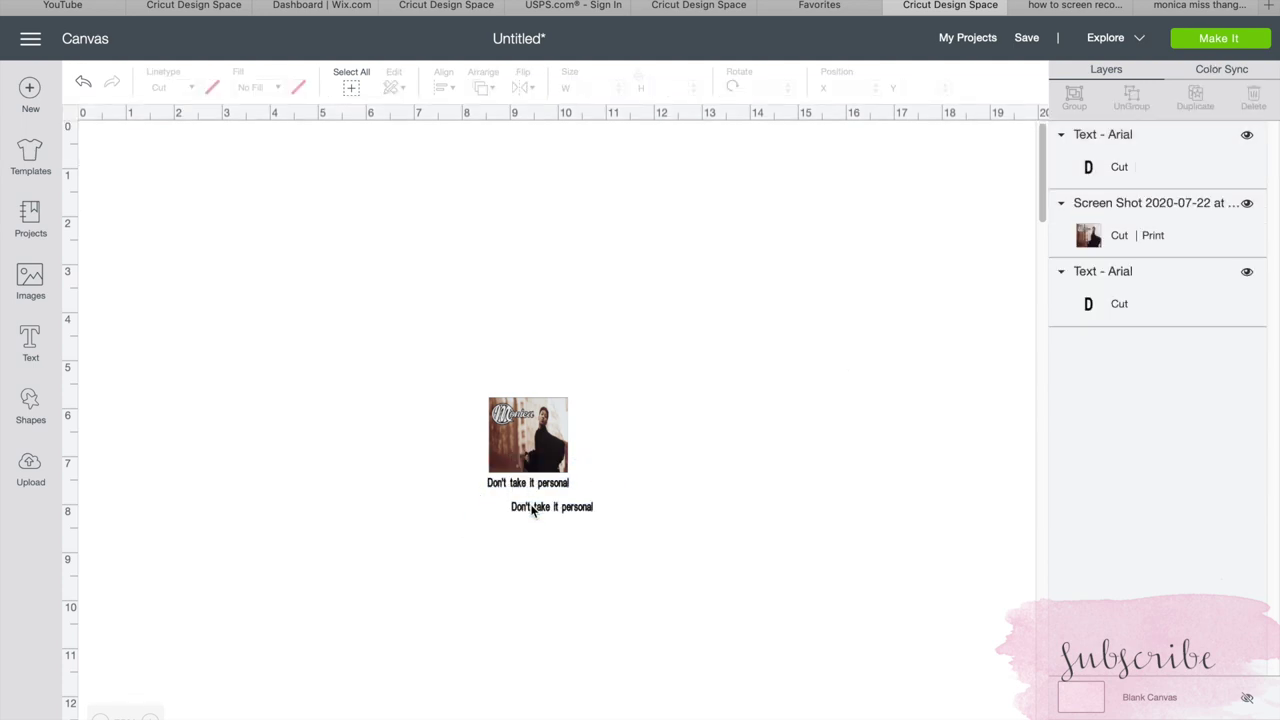
pyautogui.doubleClick(537, 510)
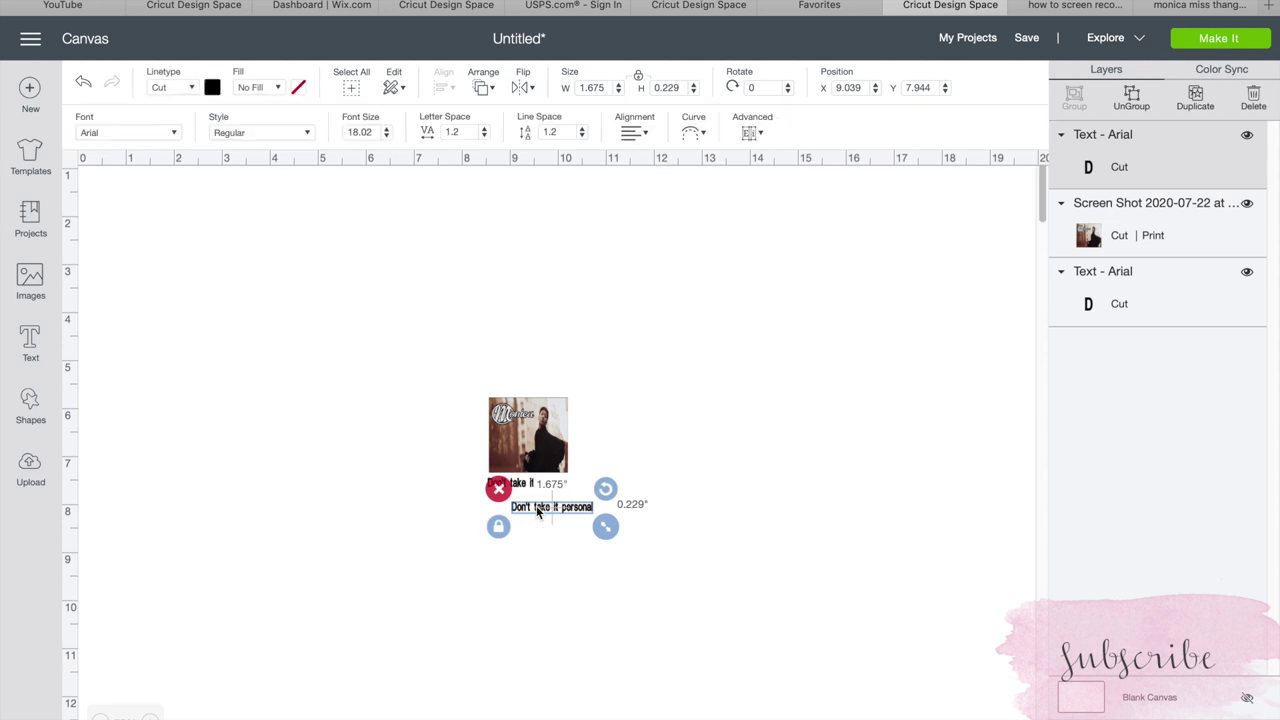
pyautogui.moveTo(775, 555); pyautogui.dragTo(417, 556)
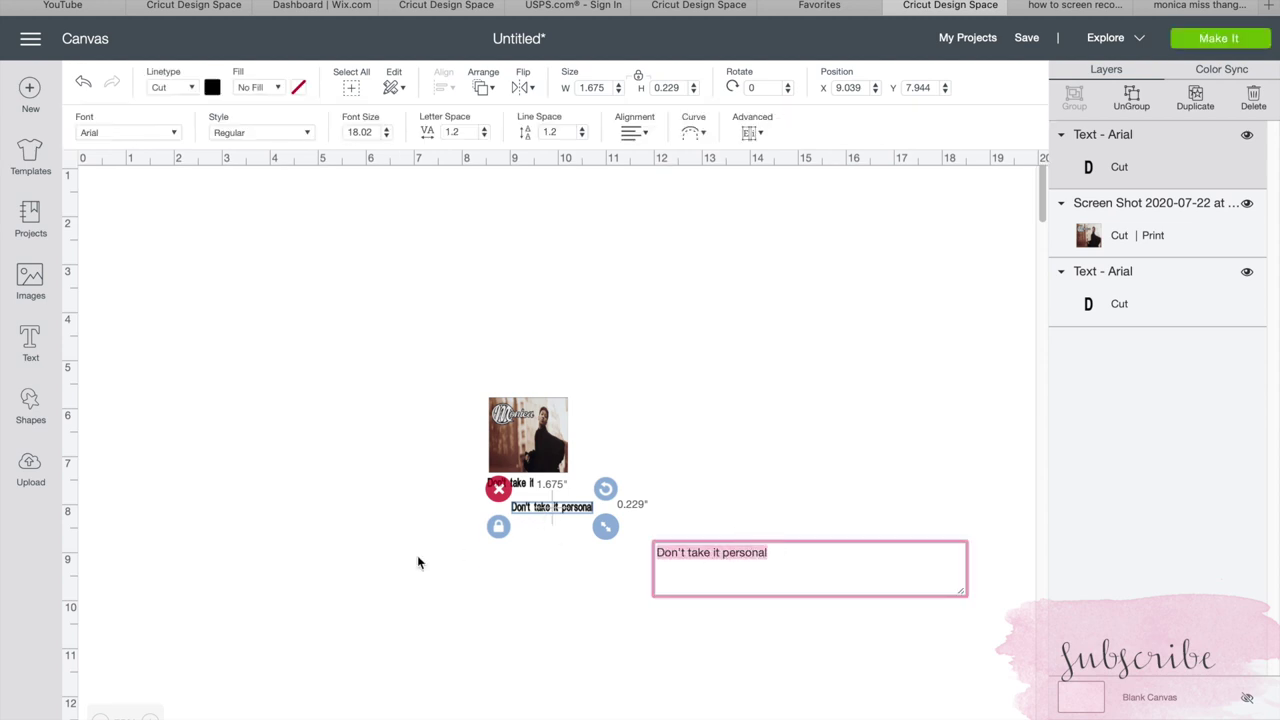
pyautogui.write('Monica')
pyautogui.click(514, 594)
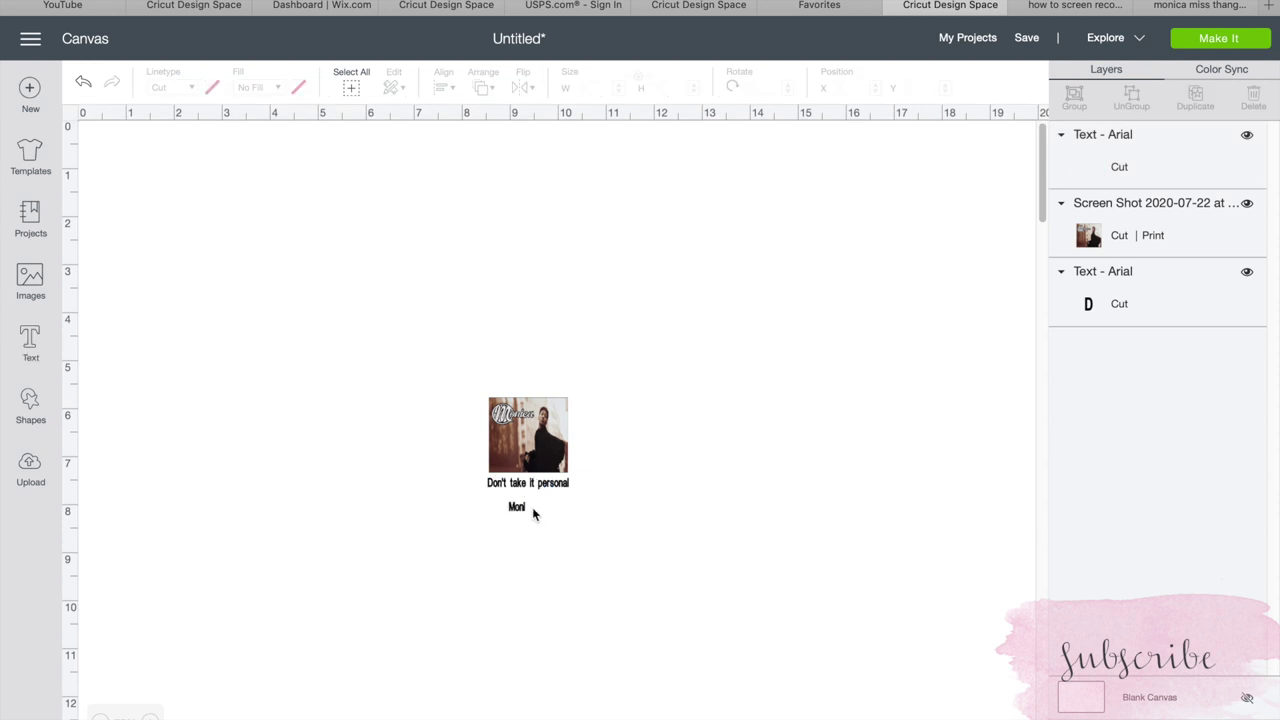
# Position the "Monica" text directly under the start of the song title at about X 8.56, Y 7.67 and deselect it.
pyautogui.click(518, 509)
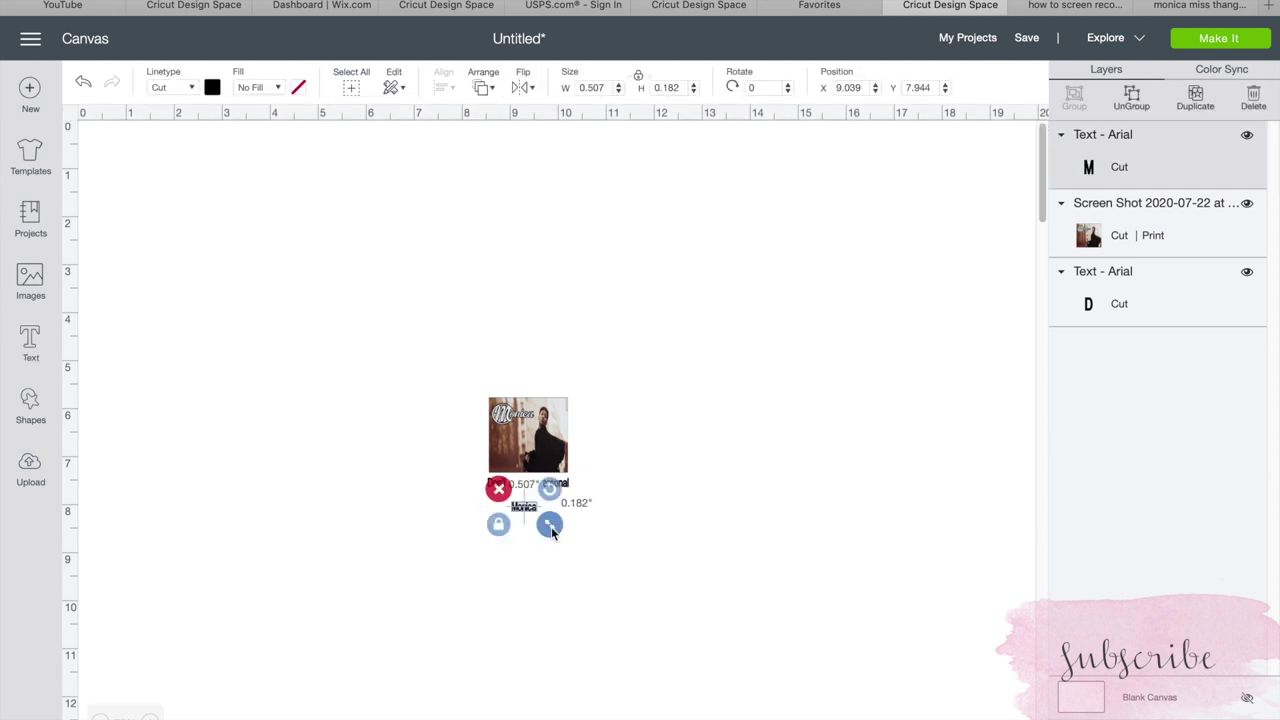
pyautogui.click(526, 534)
pyautogui.moveTo(523, 510); pyautogui.dragTo(503, 497)
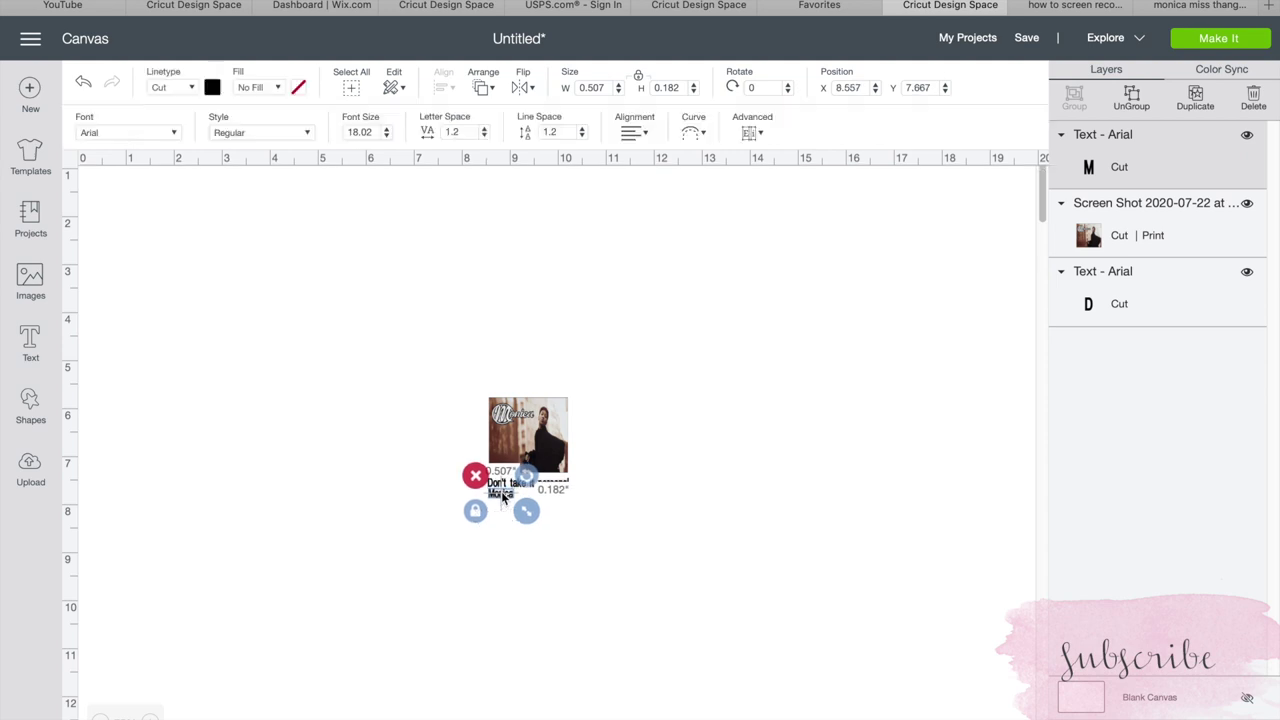
pyautogui.click(452, 560)
pyautogui.click(502, 495)
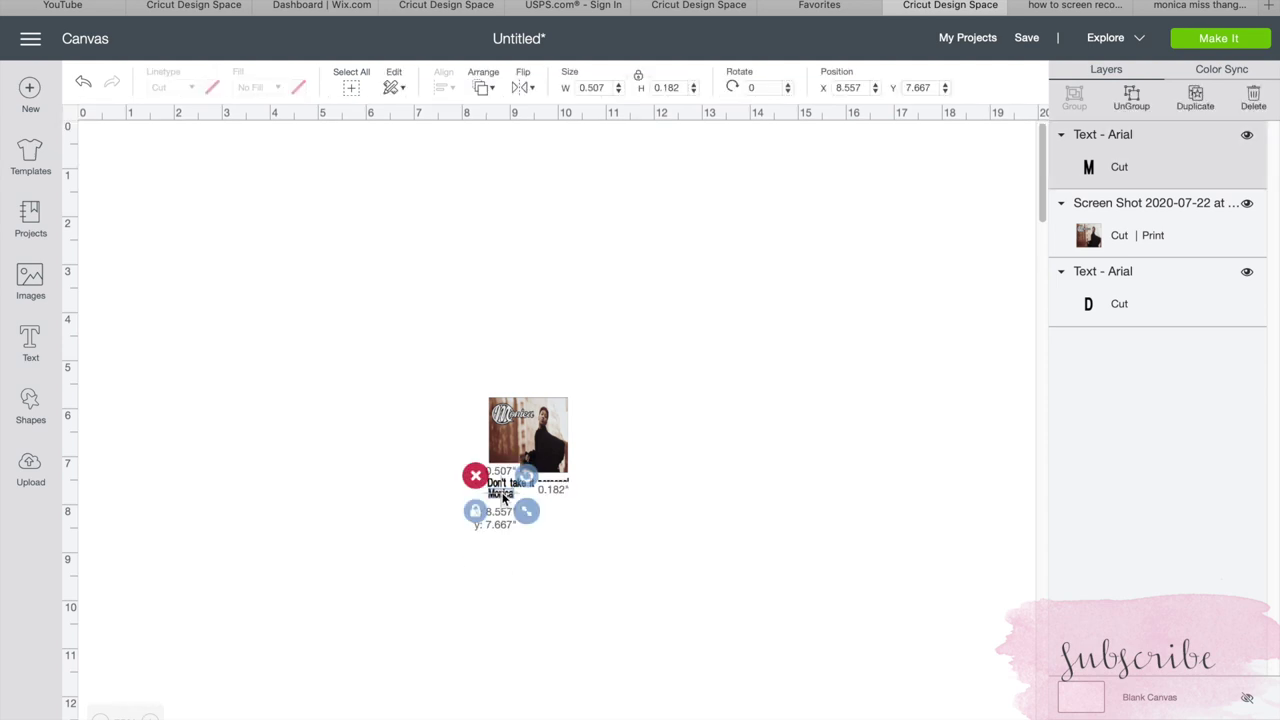
pyautogui.moveTo(502, 495); pyautogui.dragTo(502, 496)
pyautogui.click(409, 545)
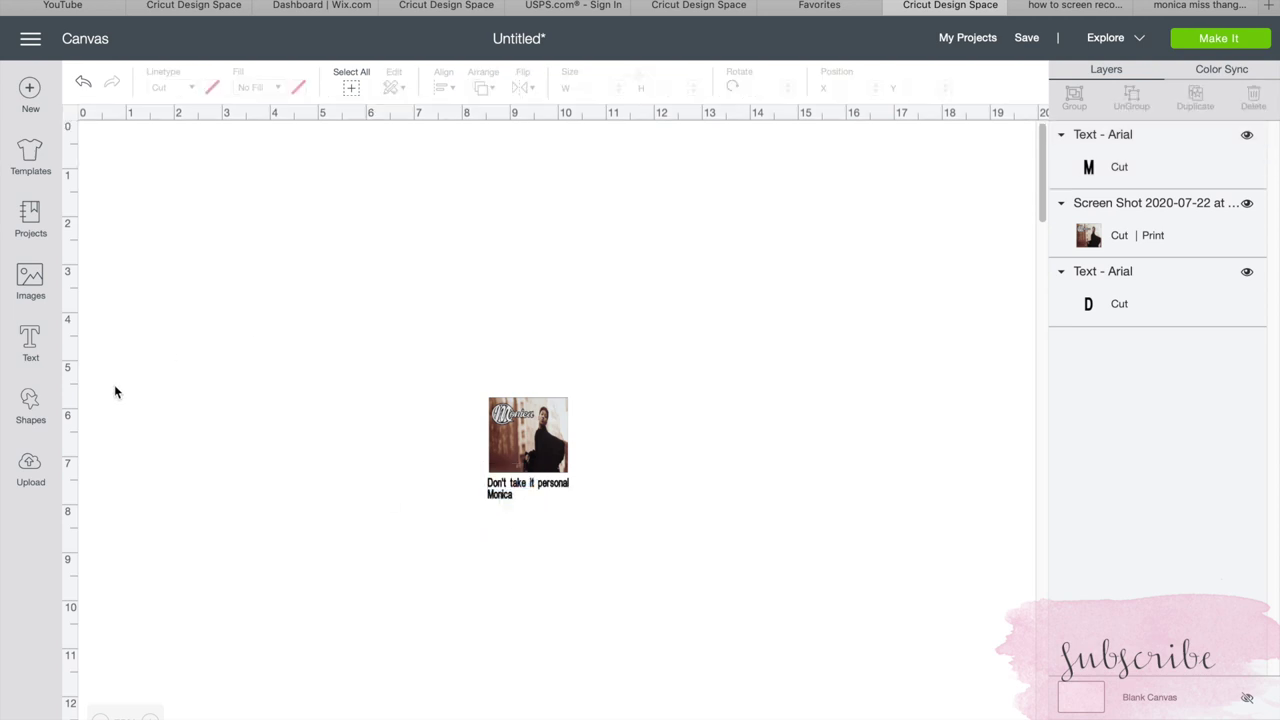
# Insert the musicplayer image from the full collection of uploaded images onto the canvas.
pyautogui.click(30, 468)
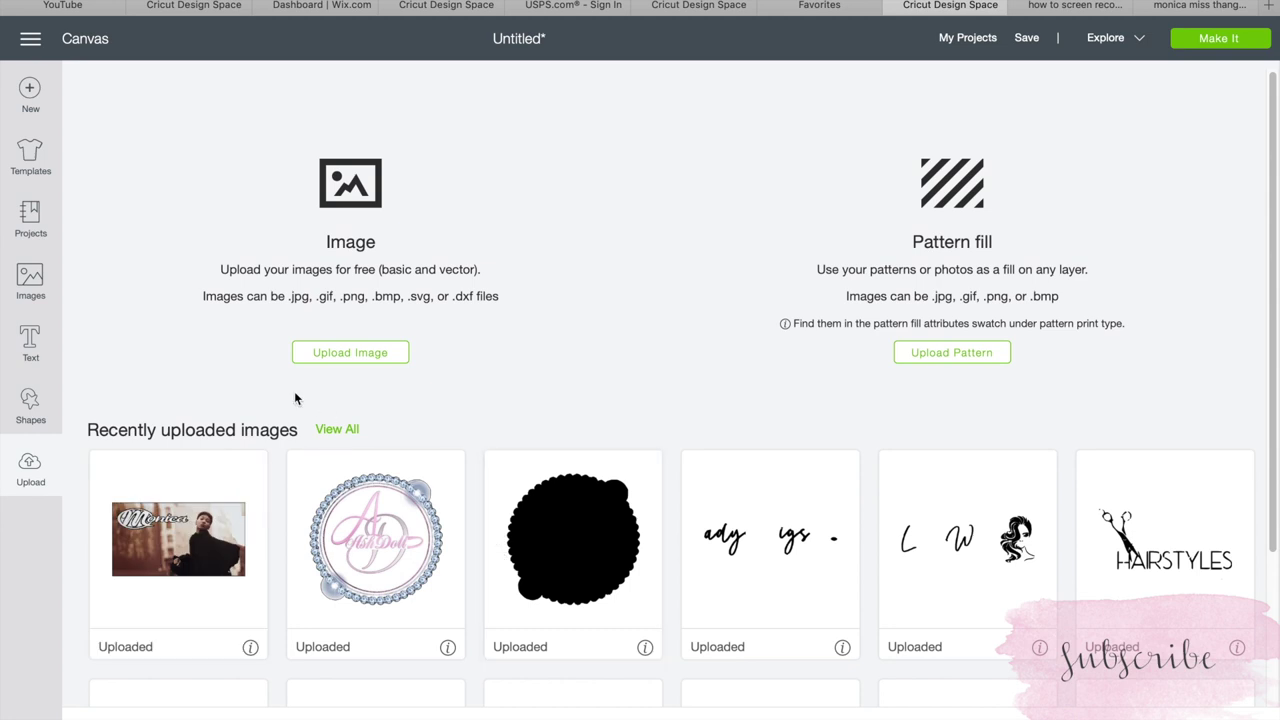
pyautogui.click(334, 432)
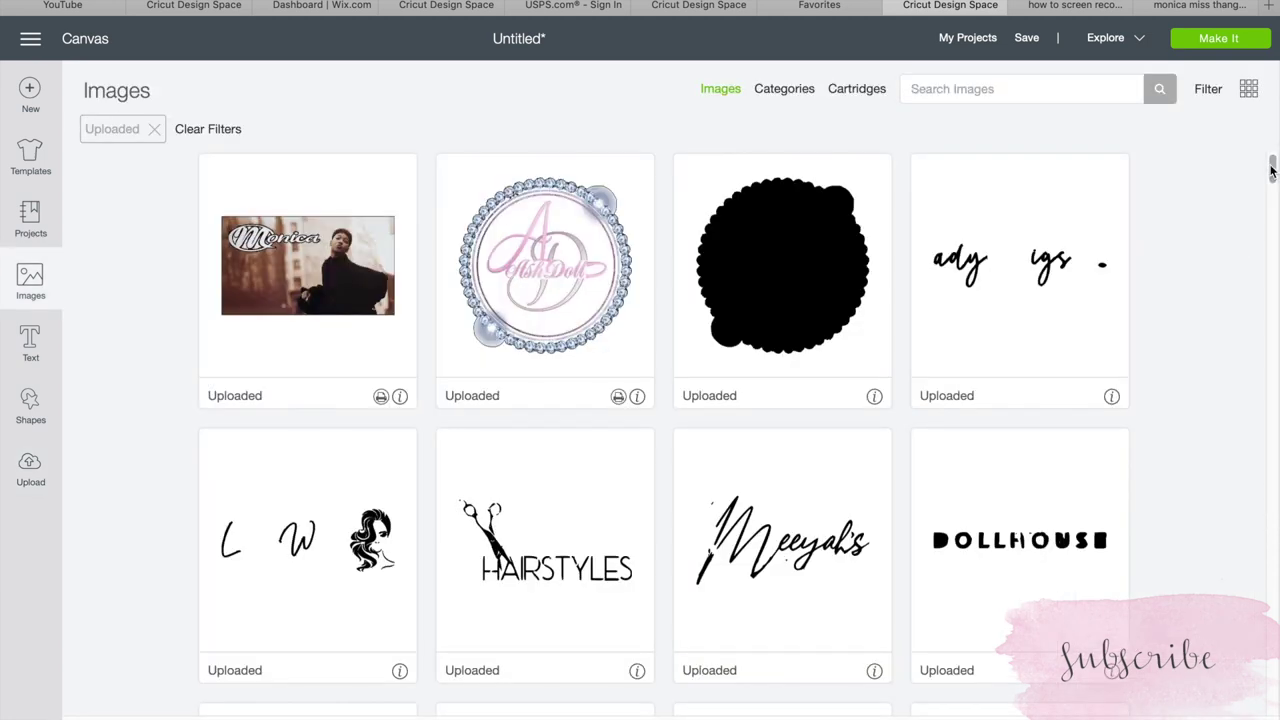
pyautogui.moveTo(1272, 172); pyautogui.dragTo(1275, 271)
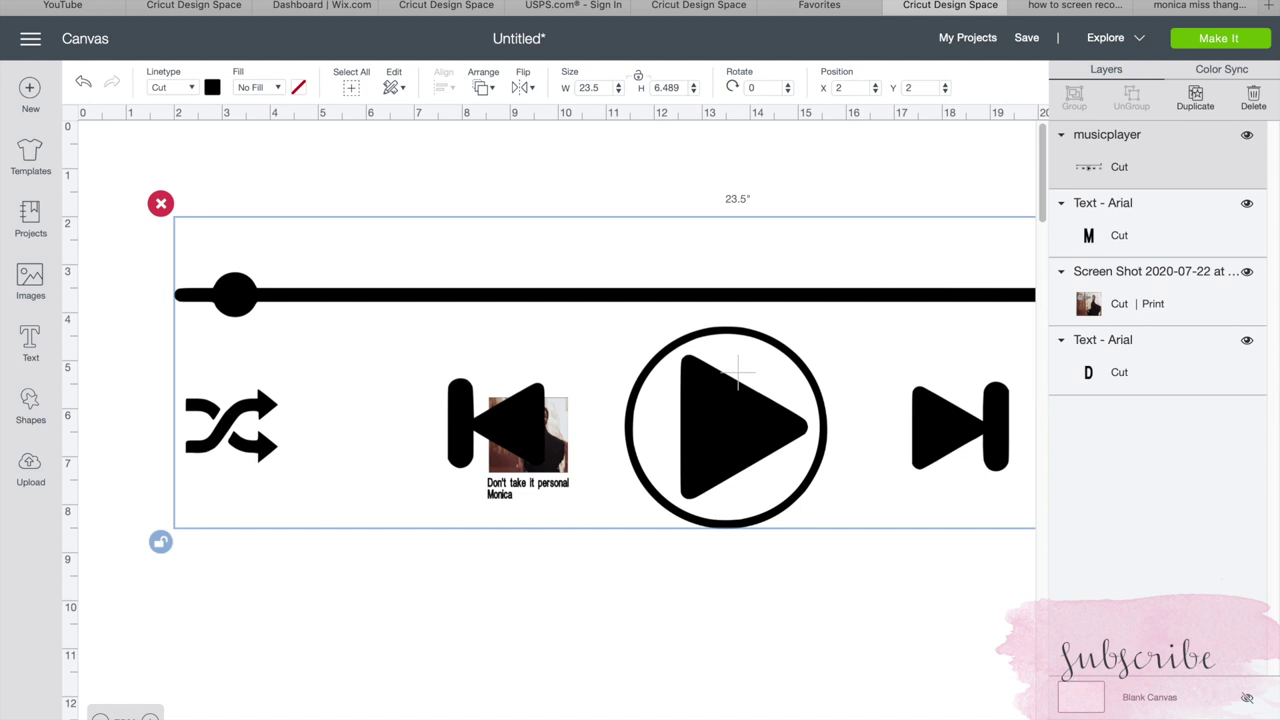
# Shrink the musicplayer image to about 2.03 by 0.35 inches and place it below the "Monica" text at about X 8.5, Y 7.94.
pyautogui.scroll(-2, 685, 340)
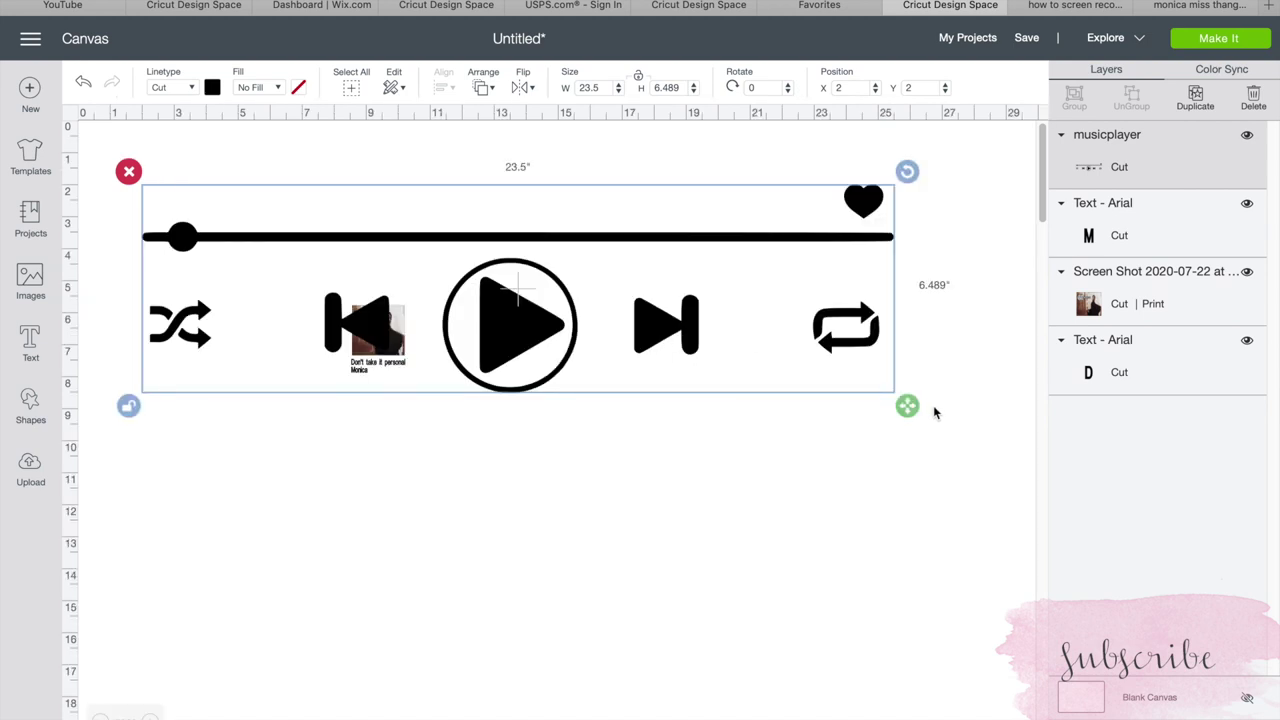
pyautogui.moveTo(897, 400); pyautogui.dragTo(388, 383)
pyautogui.click(150, 717)
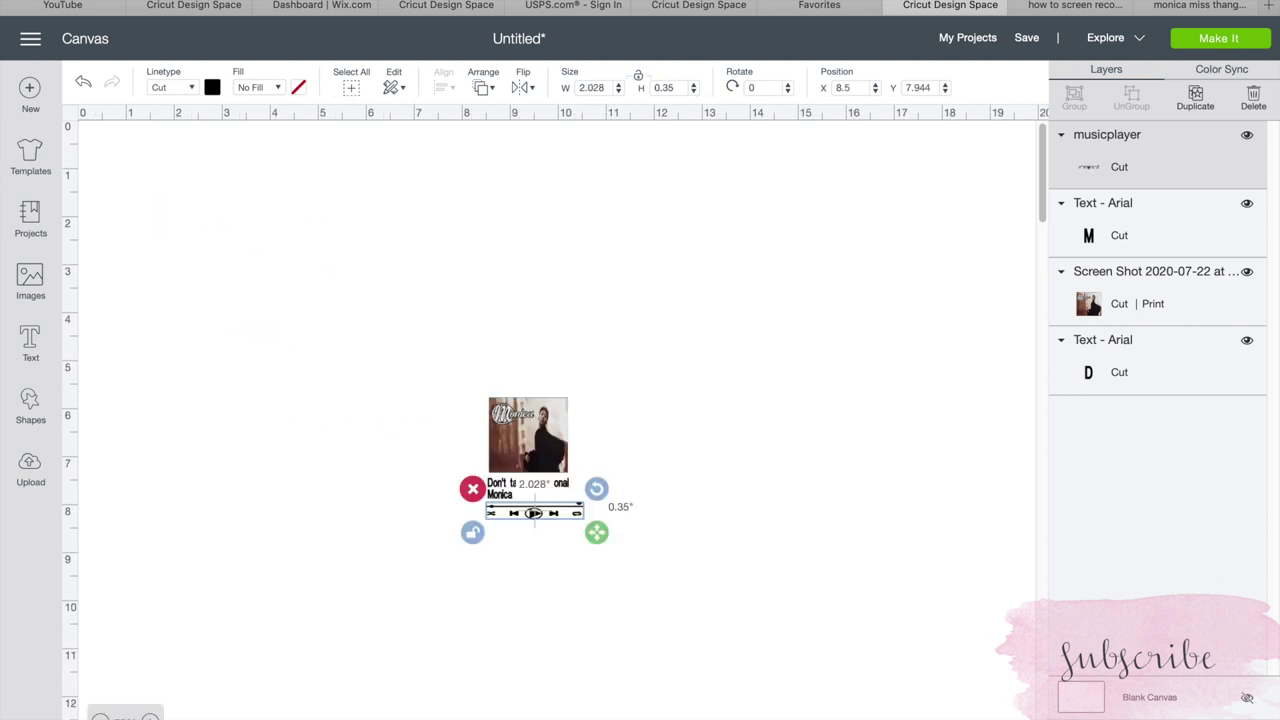
# Move the picture, both texts and the music player together to about X 5.7, Y 3.8 and deselect them.
pyautogui.moveTo(815, 451); pyautogui.dragTo(620, 718)
pyautogui.rightClick(728, 560)
pyautogui.moveTo(728, 560); pyautogui.dragTo(551, 433)
pyautogui.click(617, 449)
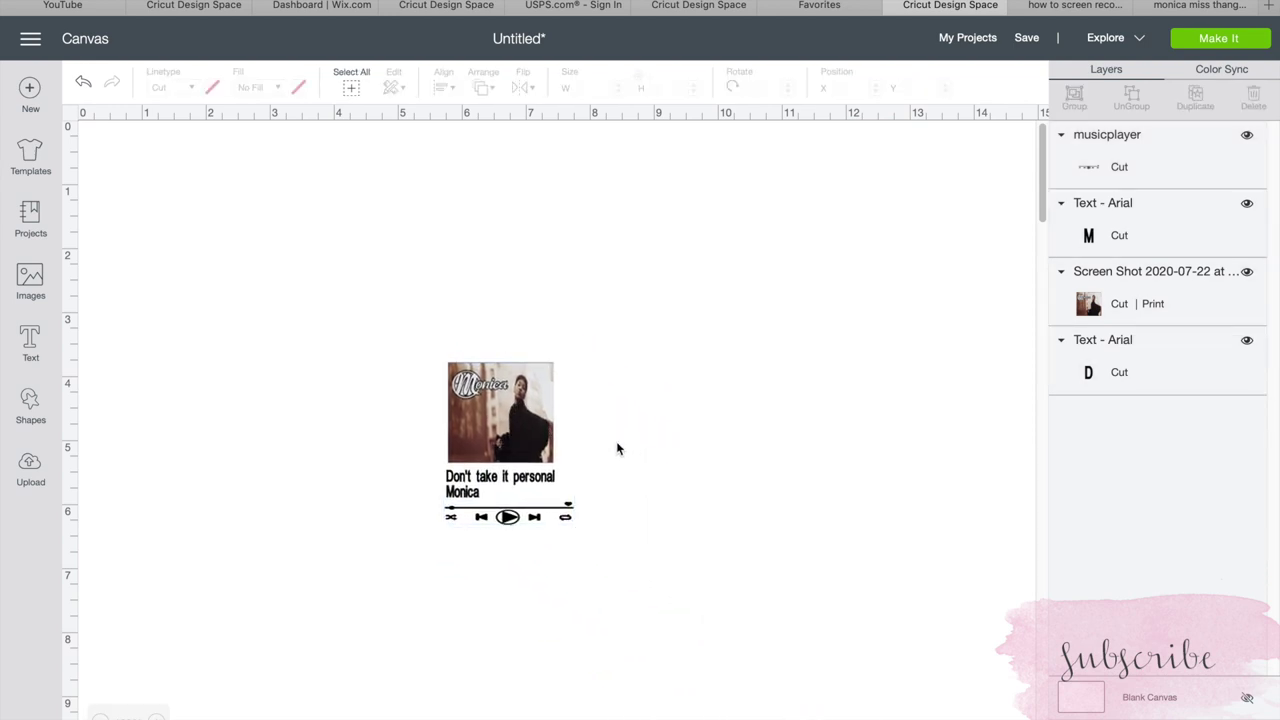
# Resize the music player to about 1.81 by 0.42 inches and position it under the texts at about X 5.72, Y 5.93.
pyautogui.click(575, 528)
pyautogui.moveTo(587, 537); pyautogui.dragTo(576, 543)
pyautogui.click(617, 546)
pyautogui.click(537, 520)
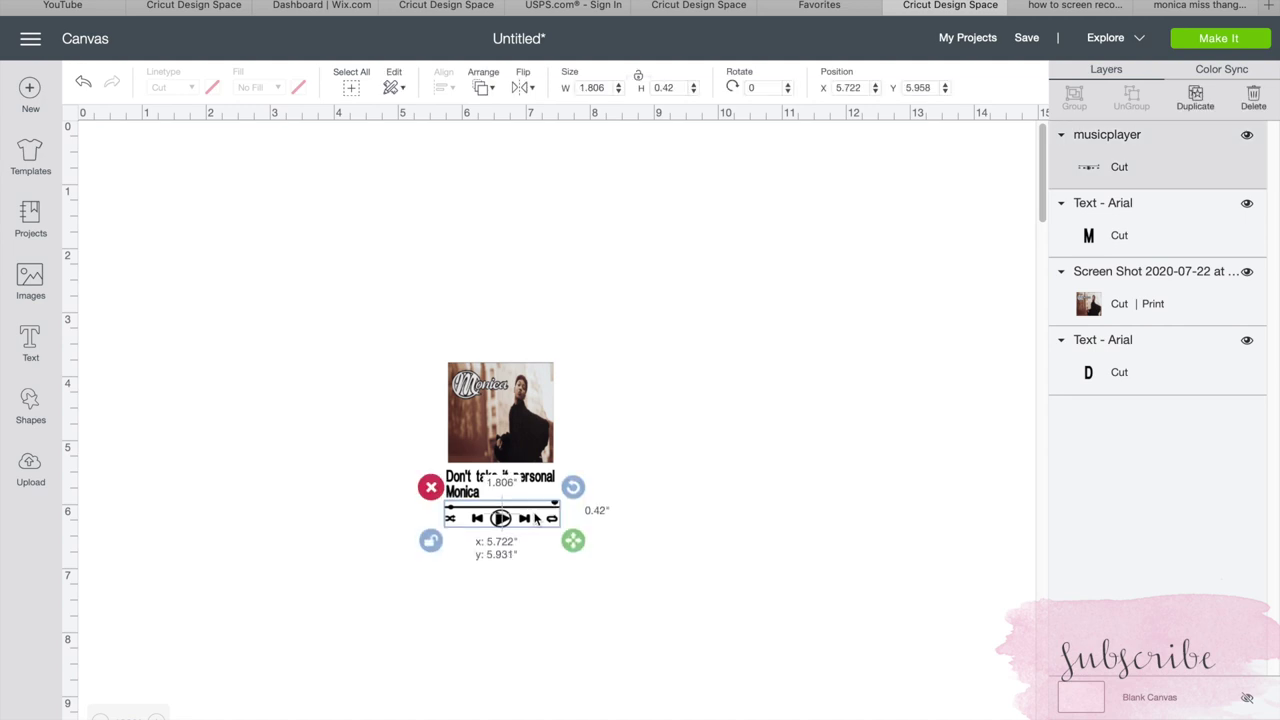
# Select the picture, both texts and the music player, and flatten them into one printable layer.
pyautogui.click(610, 538)
pyautogui.moveTo(612, 305); pyautogui.dragTo(440, 540)
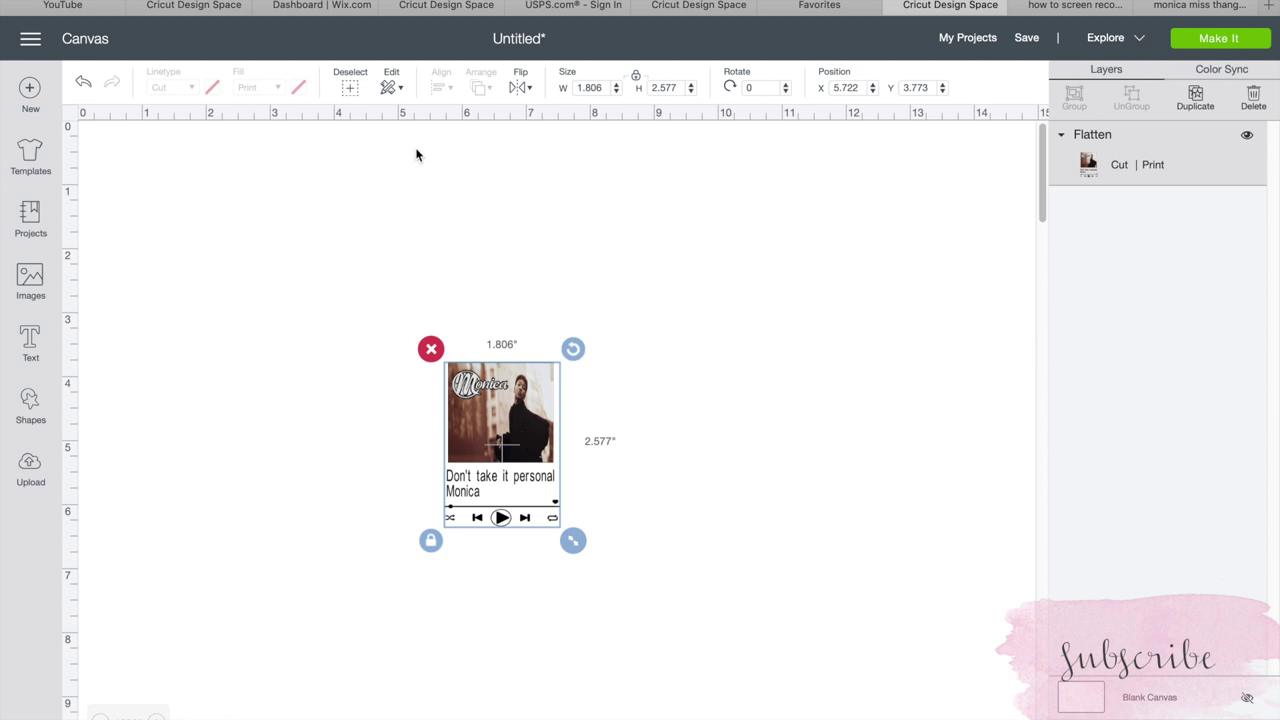
# Unlock the flattened design's proportions and resize it to 3.3 inches wide by 4.6 inches high.
pyautogui.click(636, 77)
pyautogui.doubleClick(603, 88)
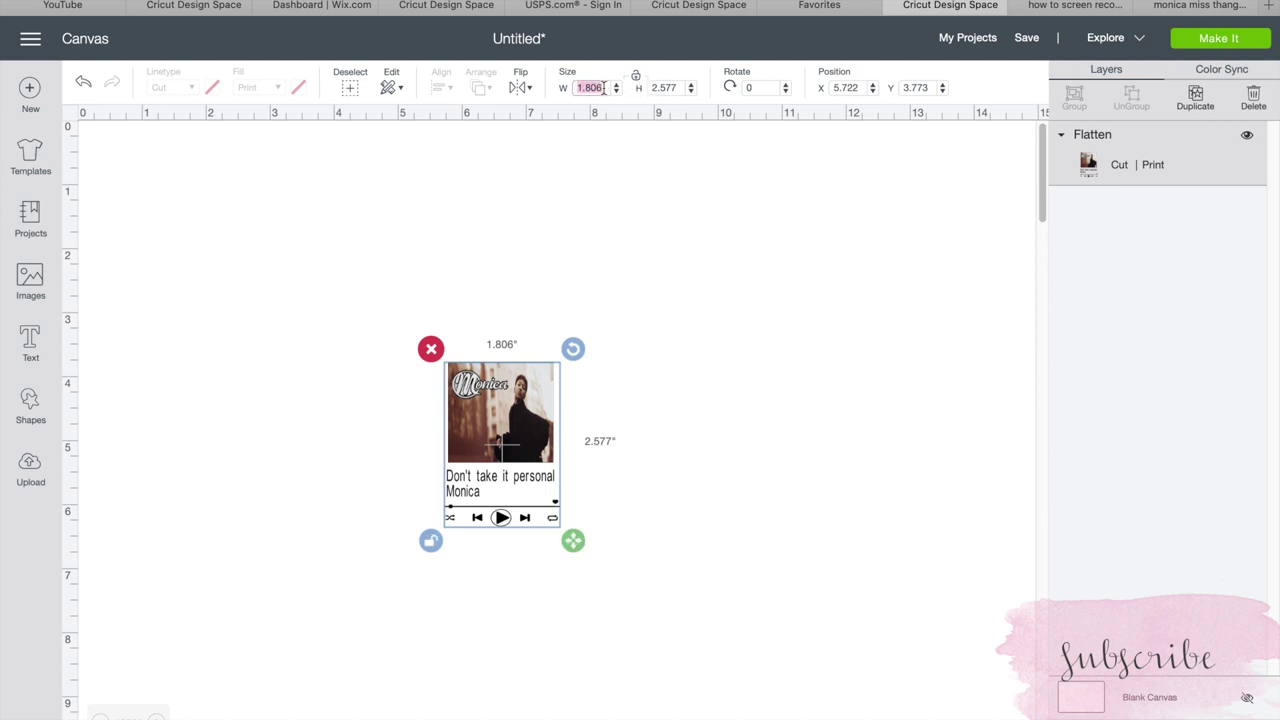
pyautogui.write('3.3')
pyautogui.press('Tab')
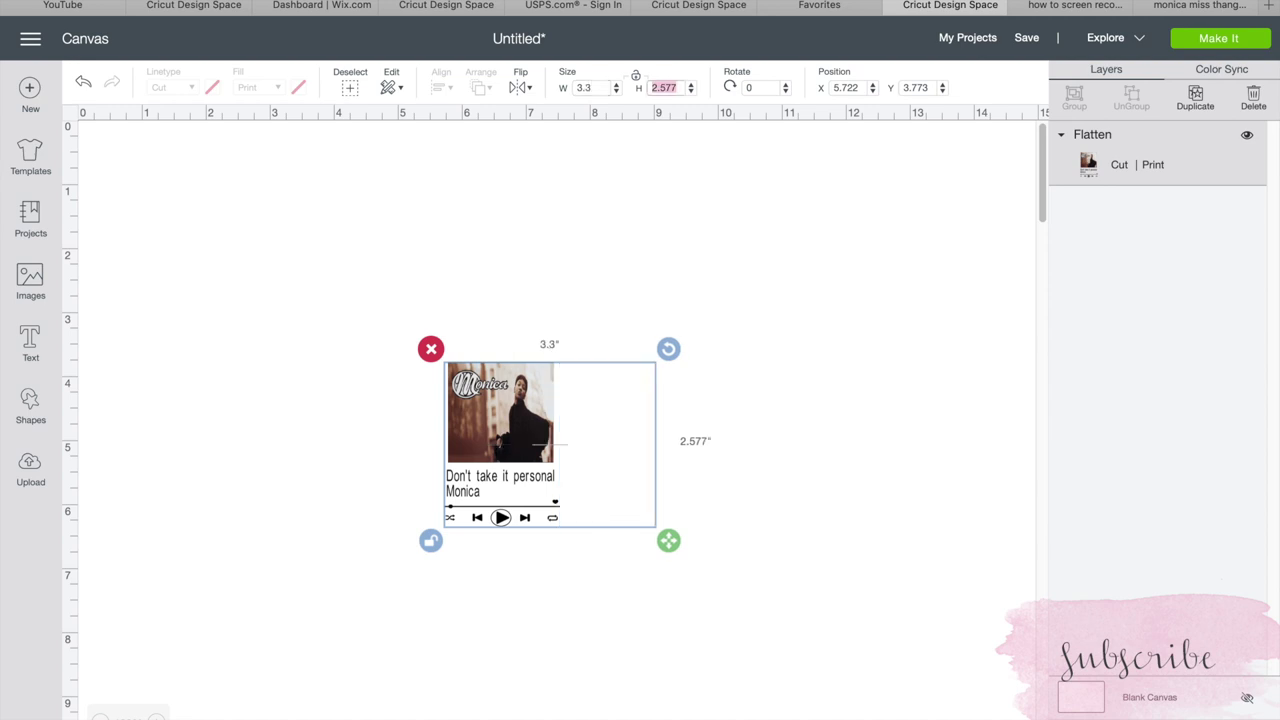
pyautogui.write('4.6')
pyautogui.press('Return')
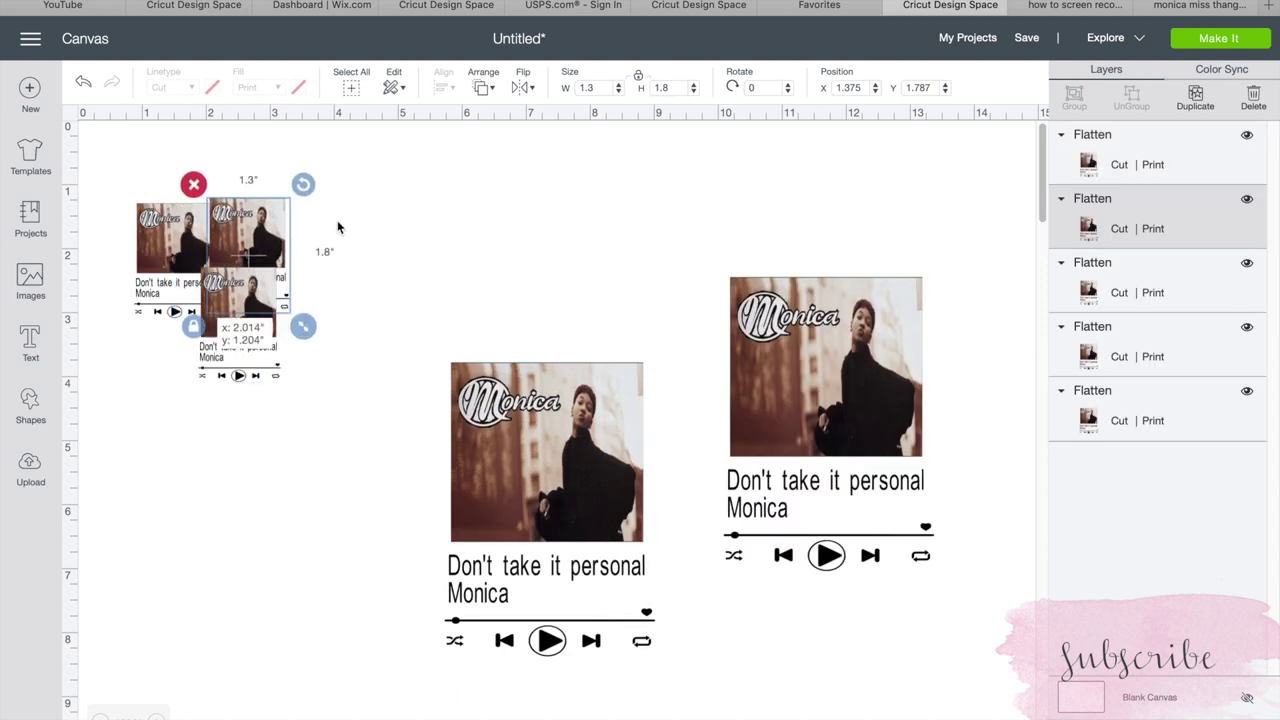
# Move one 1.3 by 1.8 inch copy clear of the other small ones and delete the surplus overlapping copy.
pyautogui.moveTo(337, 220); pyautogui.dragTo(372, 230)
pyautogui.click(278, 292)
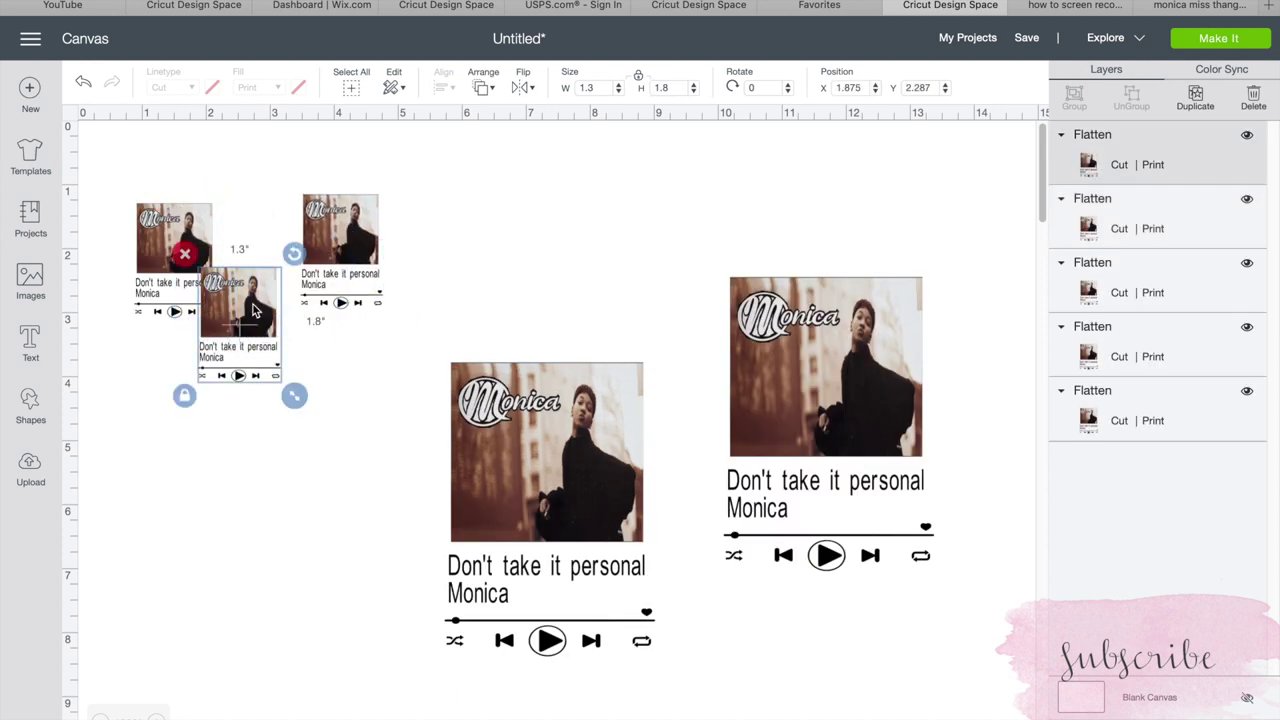
pyautogui.press('Delete')
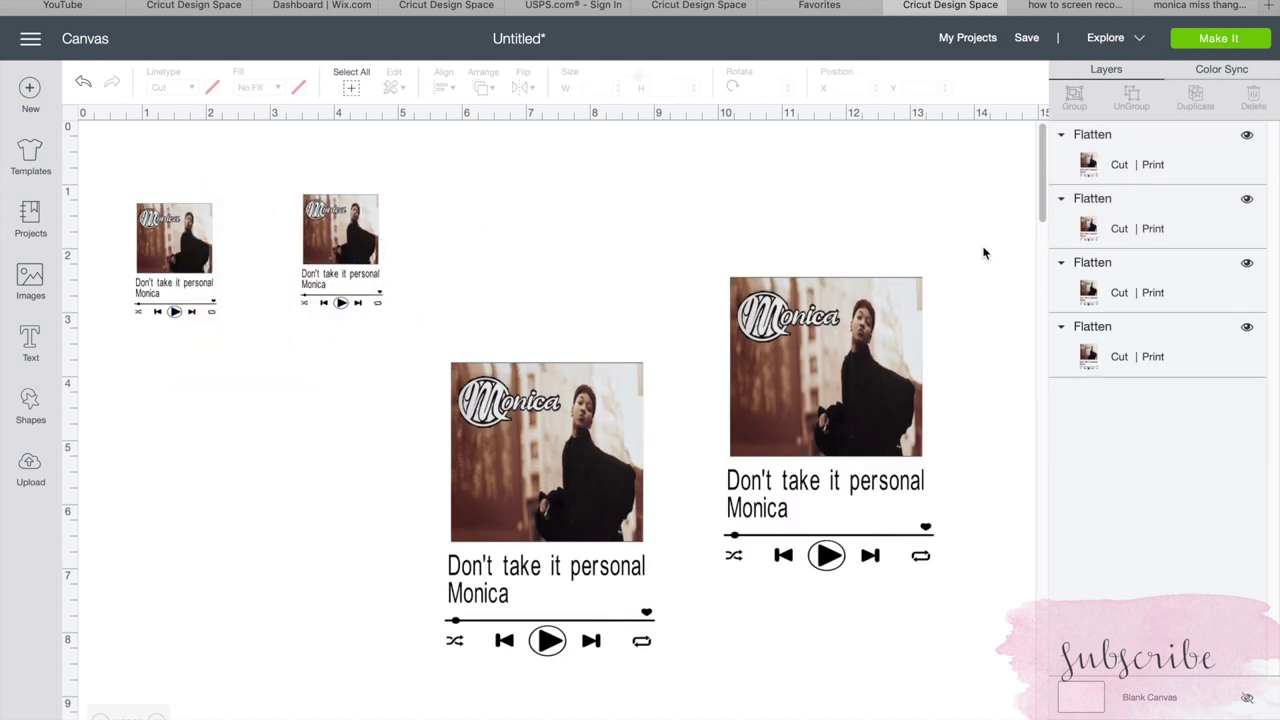
# Save the project under the name "KEYCHAIN ALBUM ARTWORK".
pyautogui.click(1030, 38)
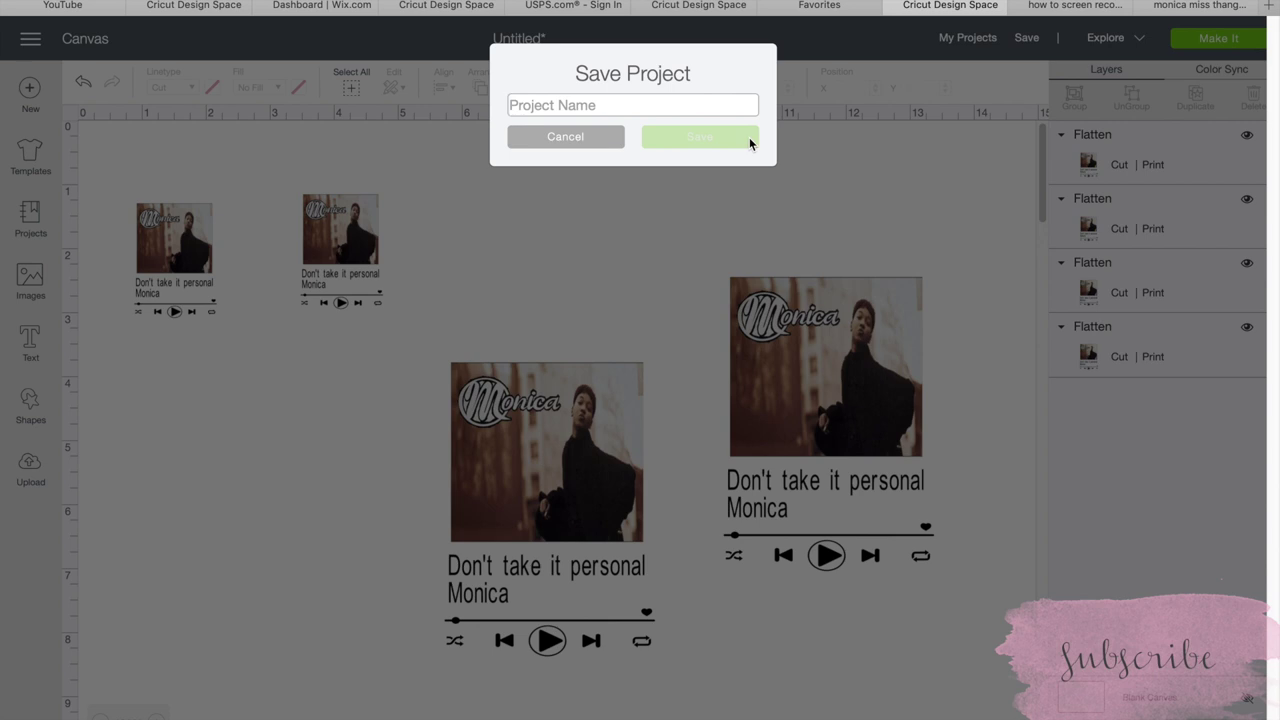
pyautogui.write('KEYCHAIN ')
pyautogui.write('PLA')
pyautogui.press('BackSpace')
pyautogui.press('BackSpace')
pyautogui.press('BackSpace')
pyautogui.write('ALVUM')
pyautogui.press('BackSpace')
pyautogui.press('BackSpace')
pyautogui.press('BackSpace')
pyautogui.write('BUMA')
pyautogui.press('BackSpace')
pyautogui.write('ARTWORK')
pyautogui.press('Return')
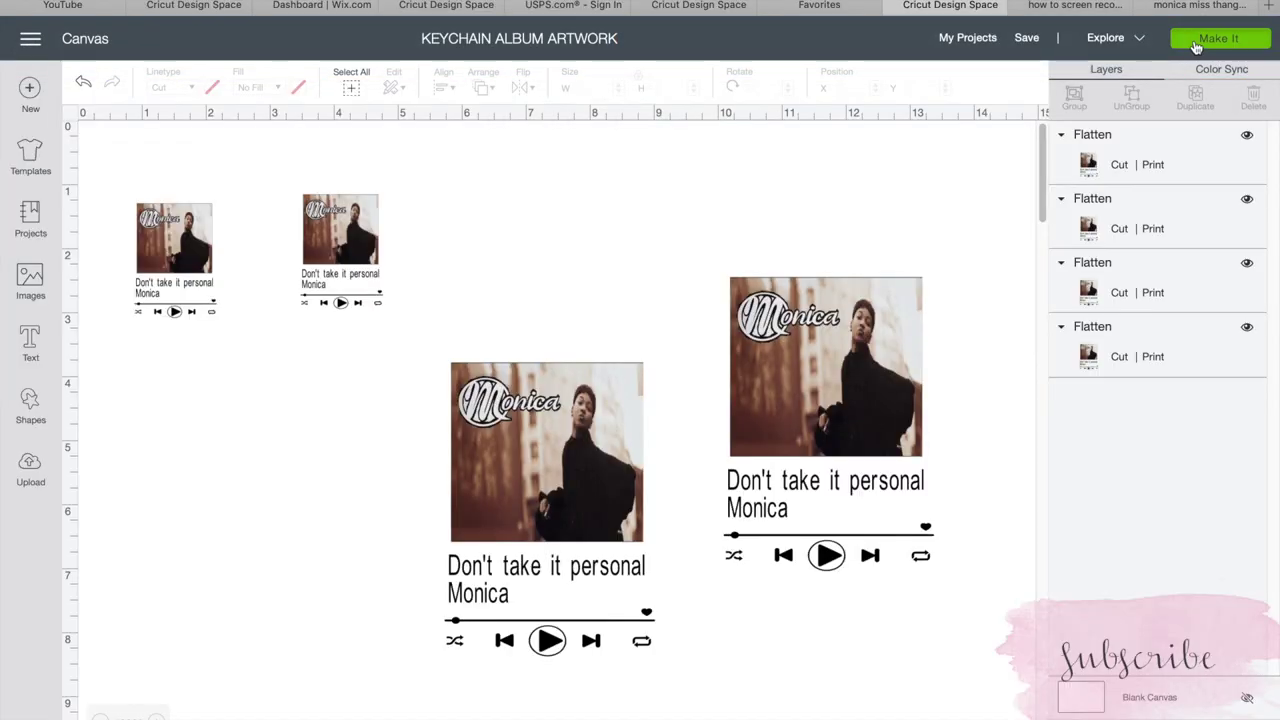
# Take the project through mat preparation in a narrower, non-full-screen browser window and continue to the make stage.
pyautogui.click(1205, 40)
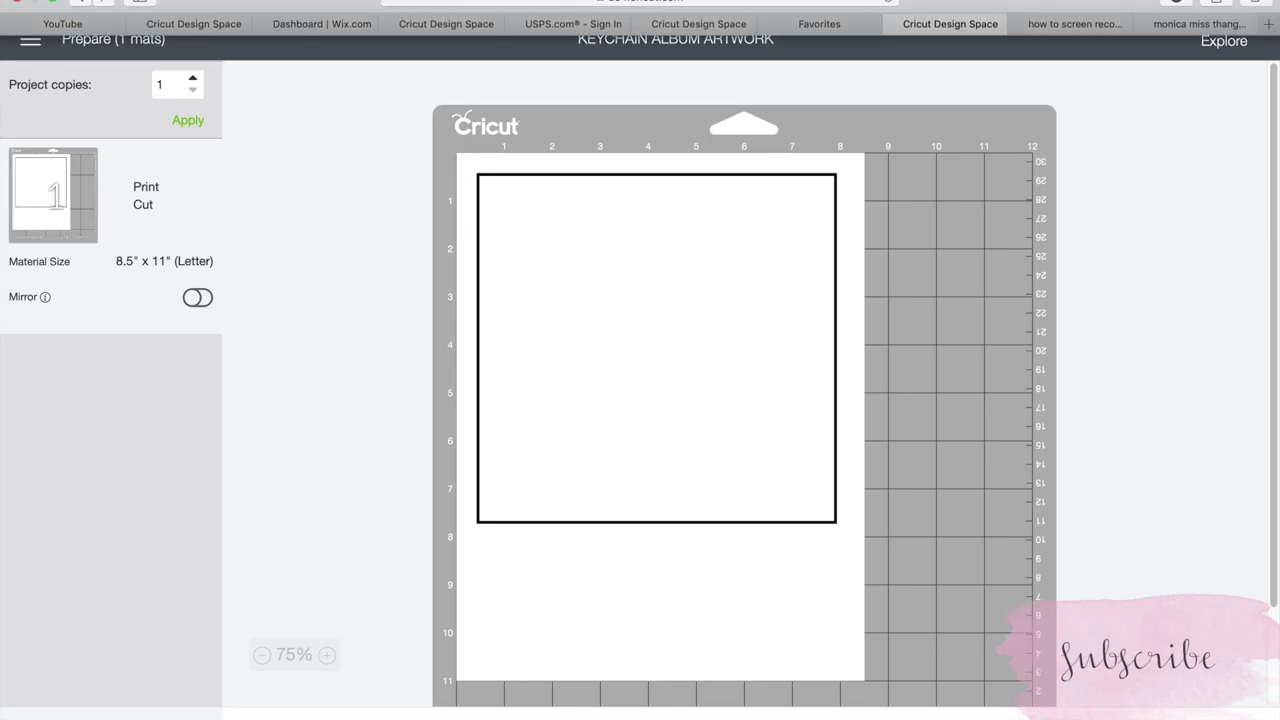
pyautogui.click(50, 5)
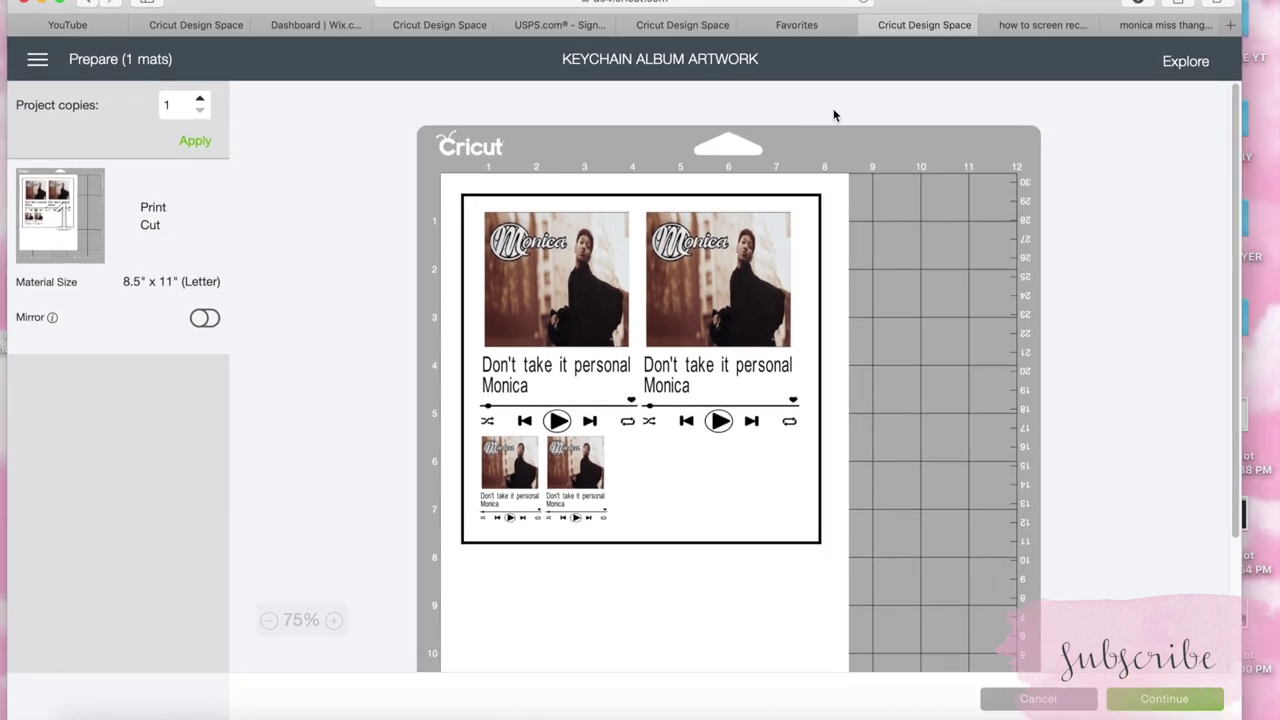
pyautogui.moveTo(1242, 204); pyautogui.dragTo(1039, 204)
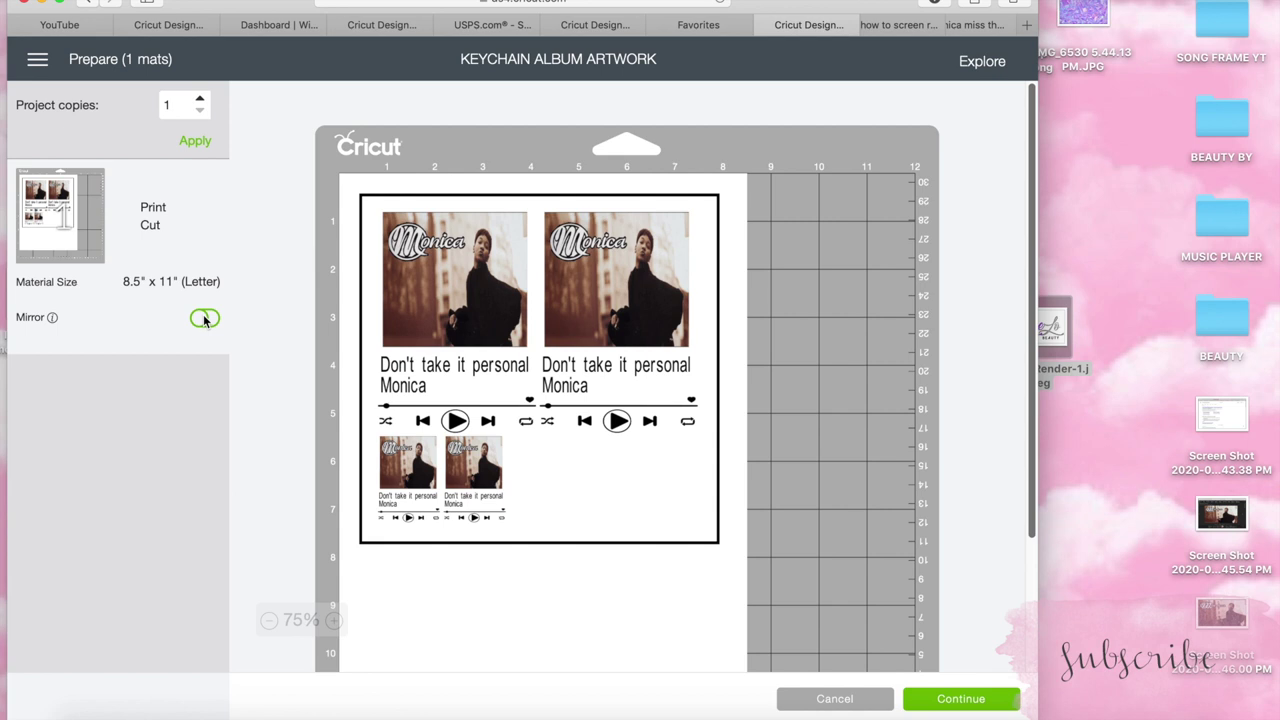
pyautogui.moveTo(1030, 300); pyautogui.dragTo(1034, 440)
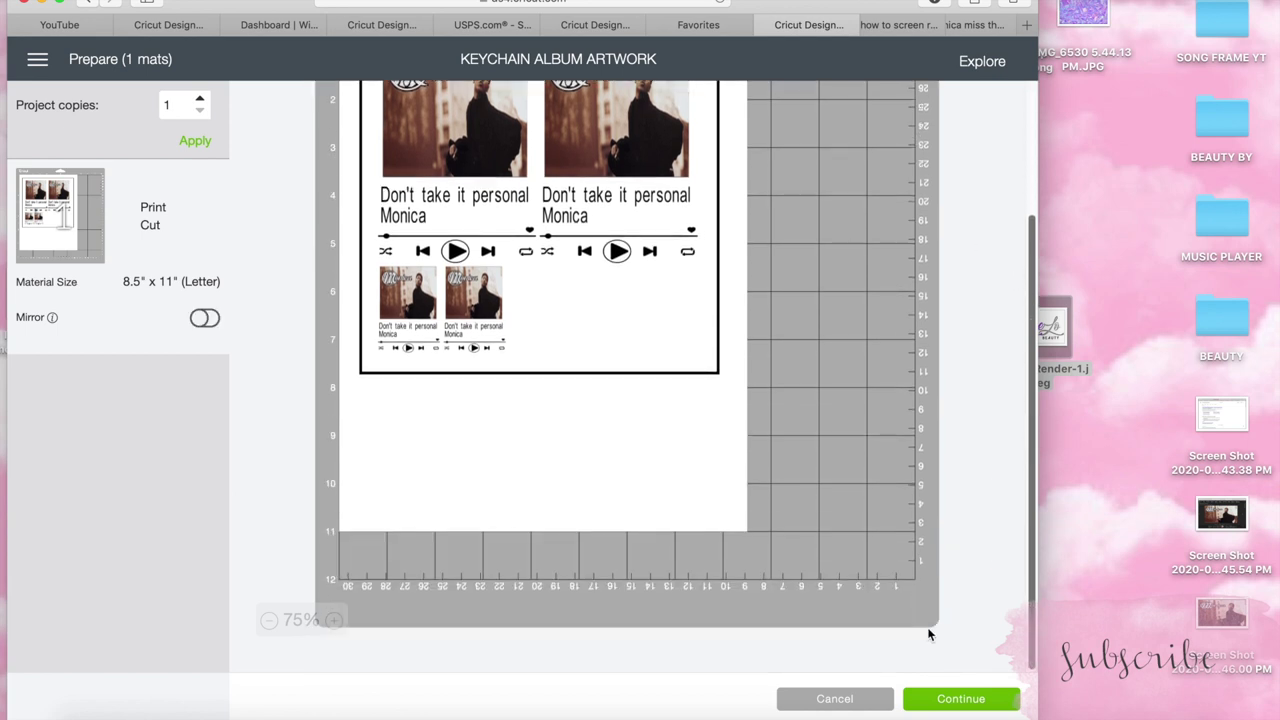
pyautogui.click(958, 697)
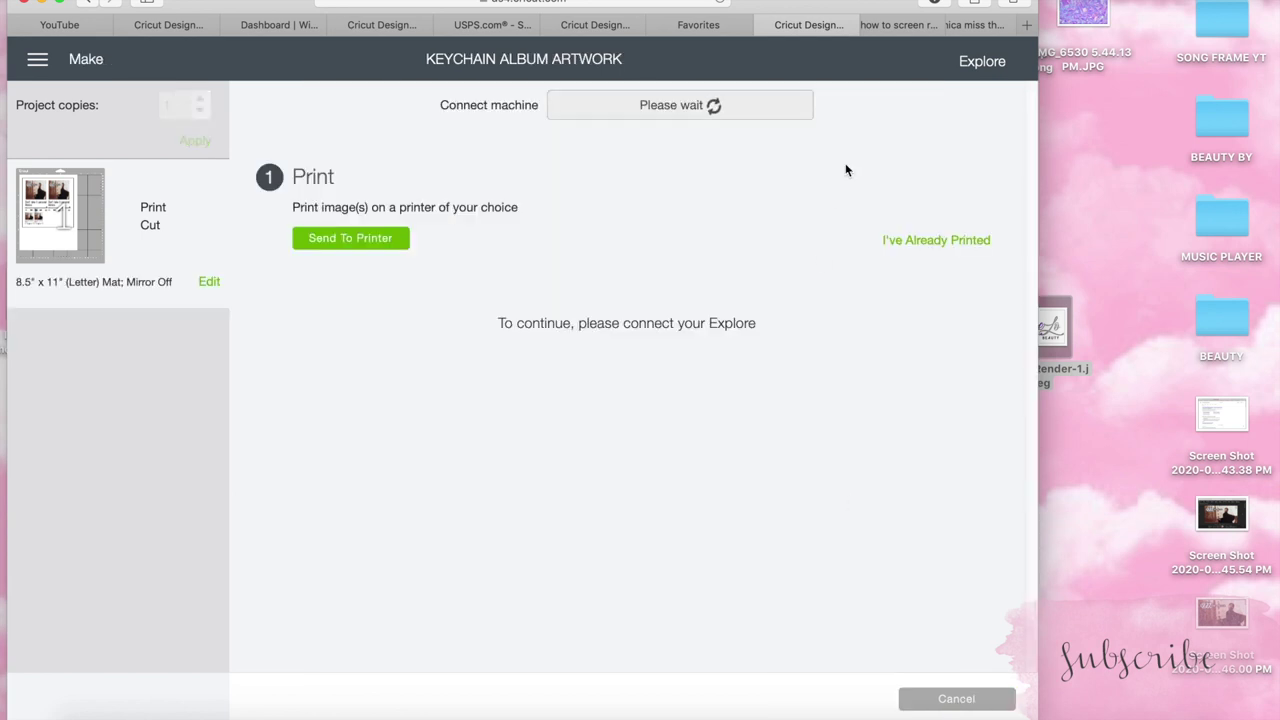
# Open the print setup for the mat, enable the system dialog option and start printing.
pyautogui.click(380, 244)
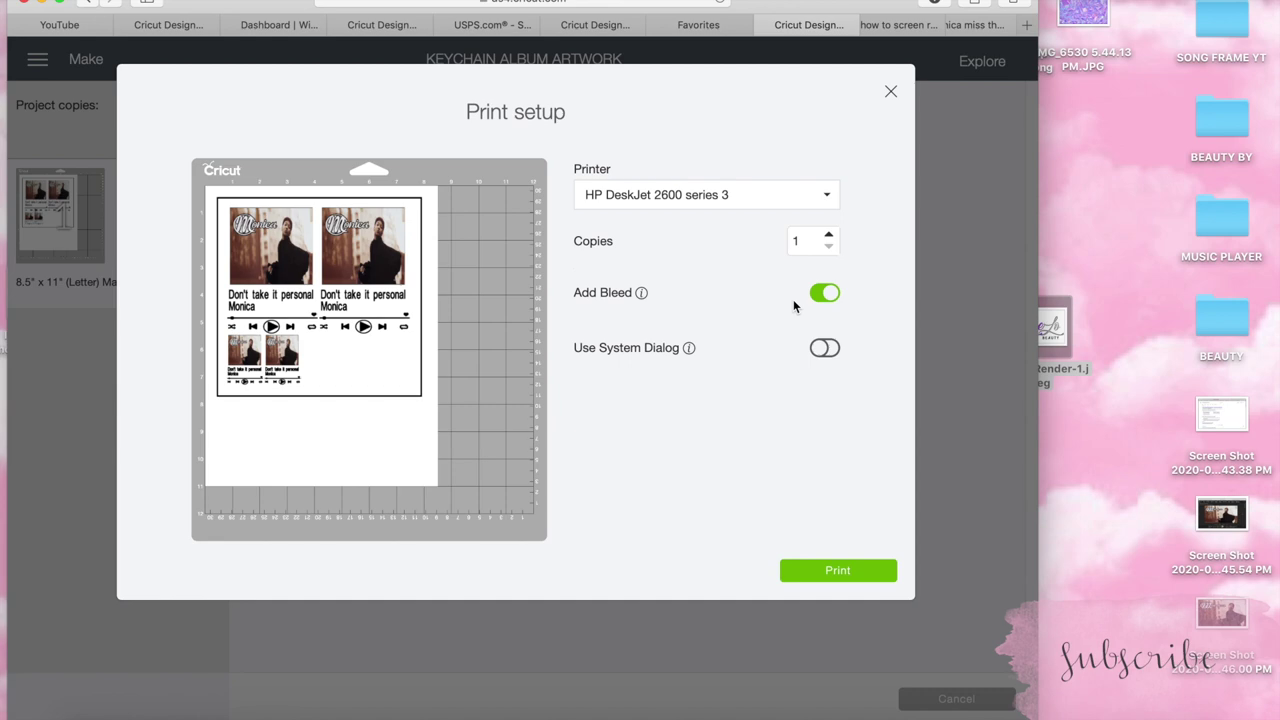
pyautogui.click(828, 349)
pyautogui.rightClick(839, 560)
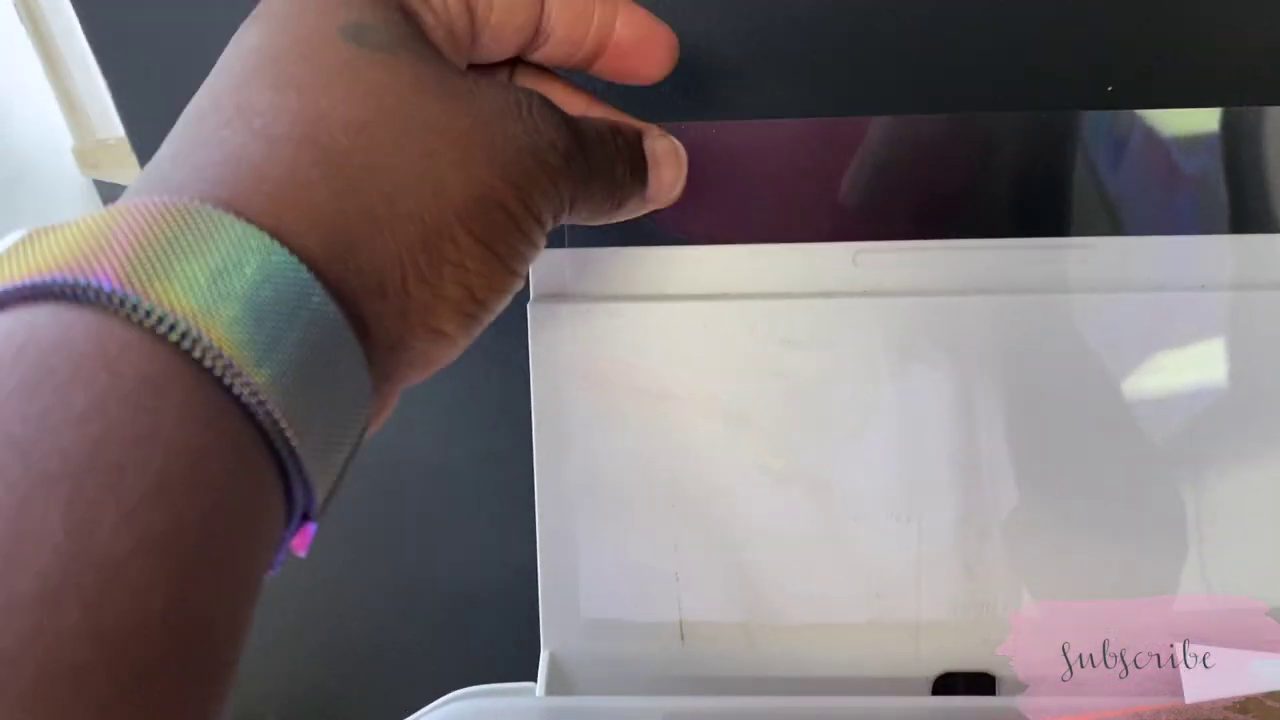